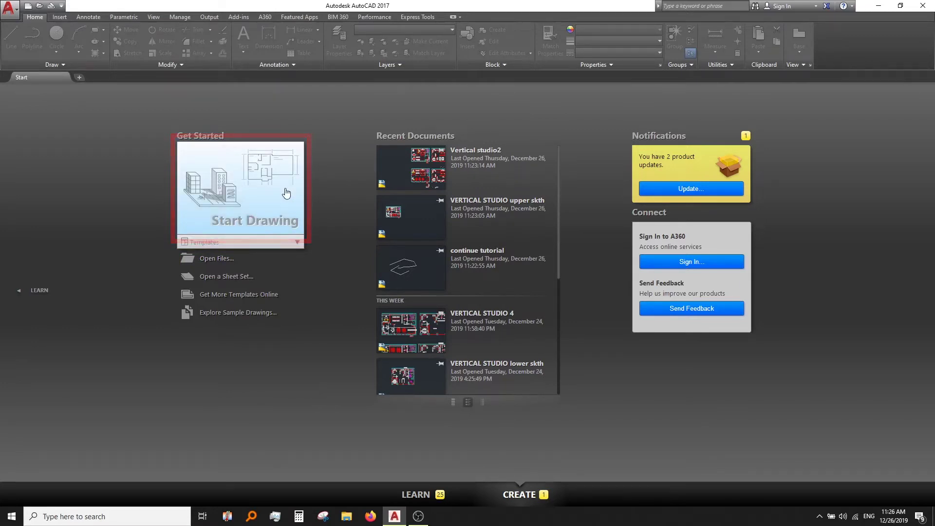
# Look through the available drawing templates, and start a new blank drawing.
pyautogui.click(296, 243)
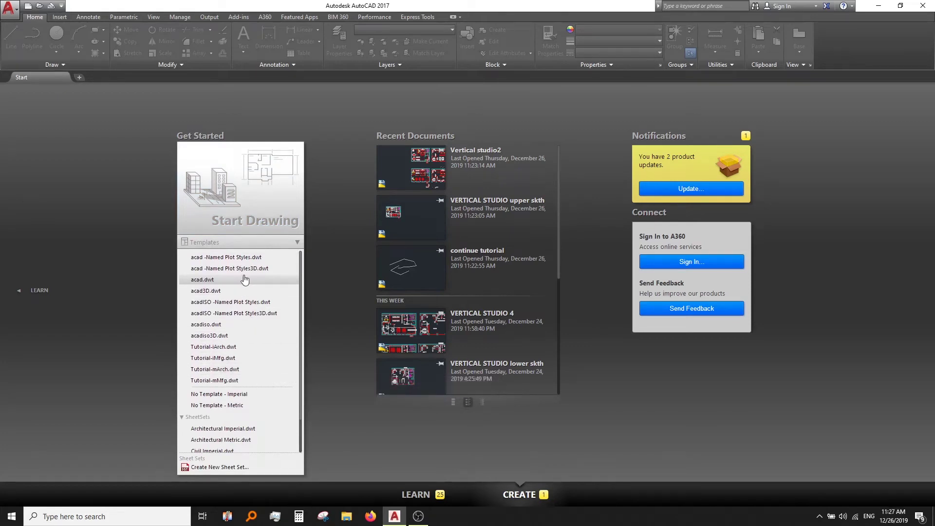
pyautogui.click(250, 245)
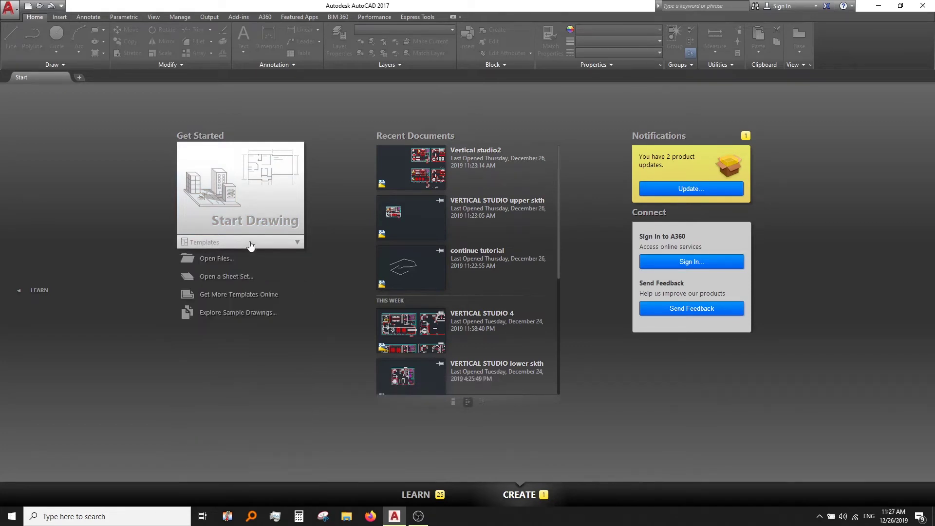
pyautogui.click(251, 199)
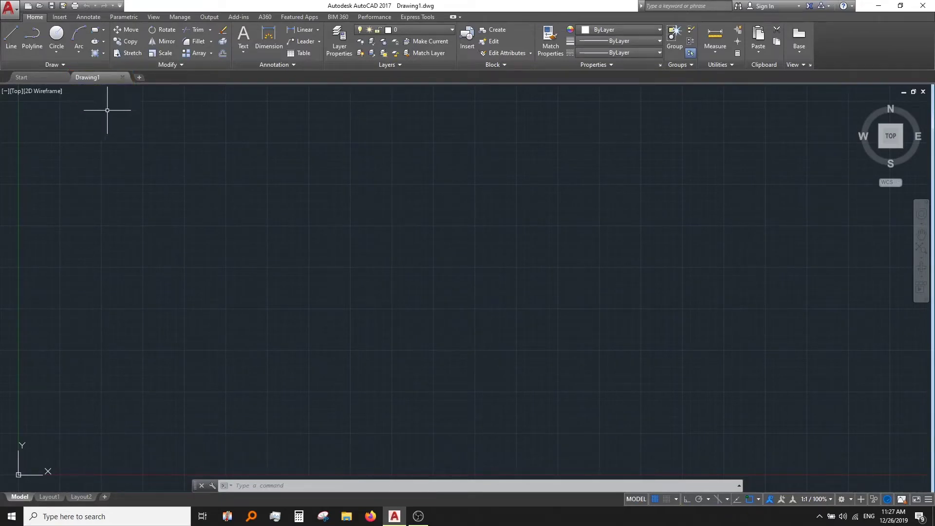
pyautogui.rightClick(140, 78)
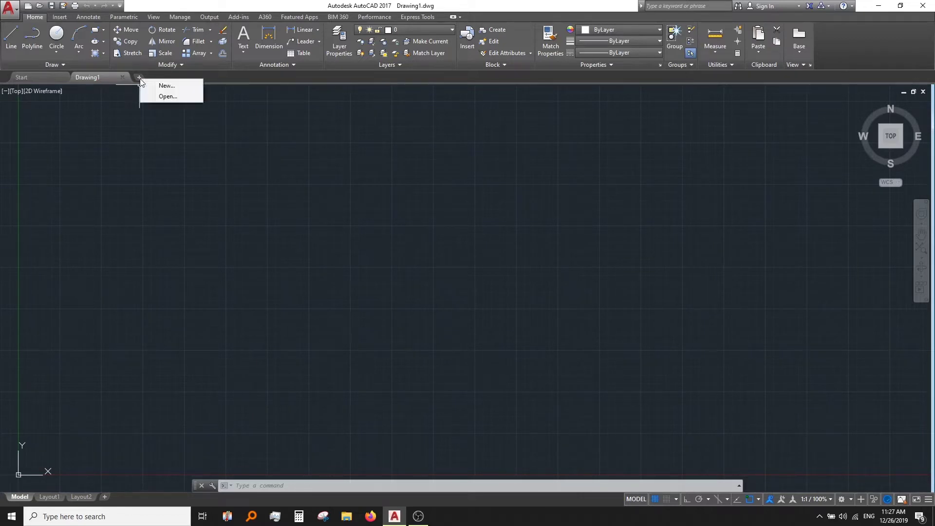
pyautogui.click(180, 162)
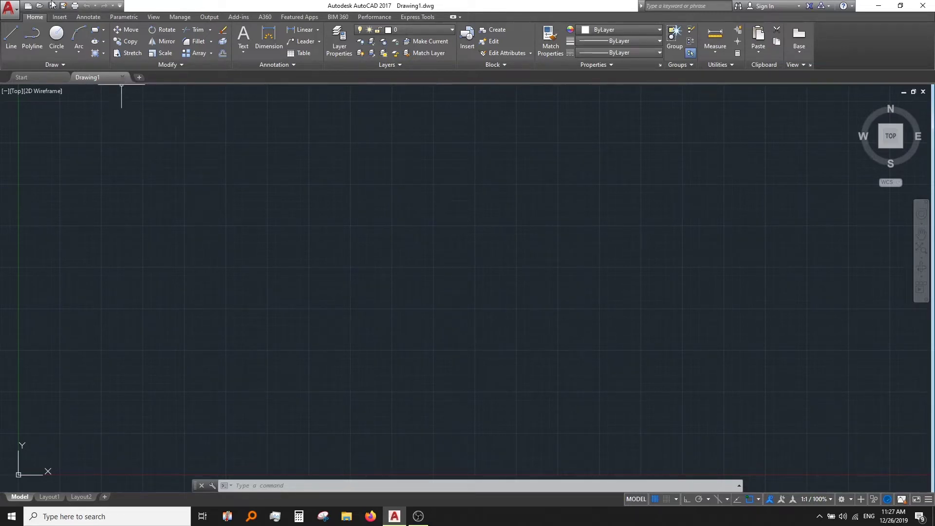
pyautogui.click(10, 9)
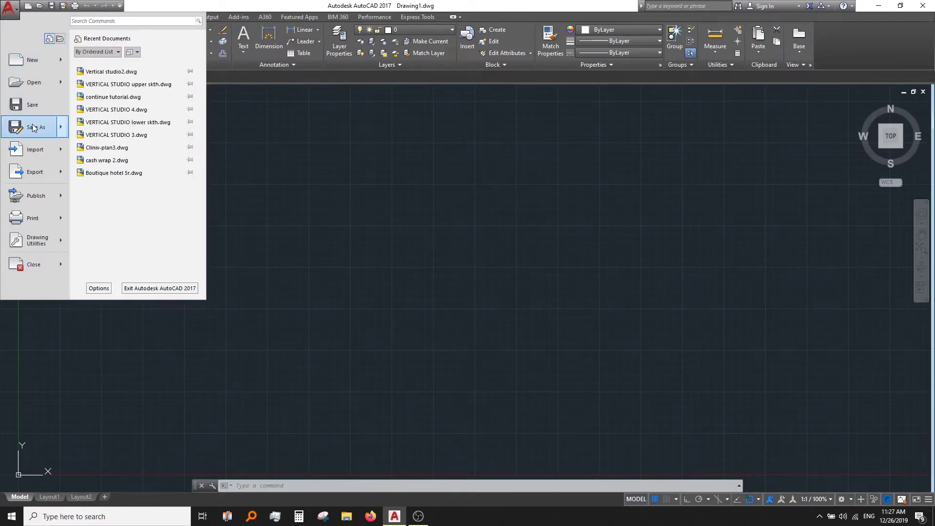
pyautogui.moveTo(33, 127)
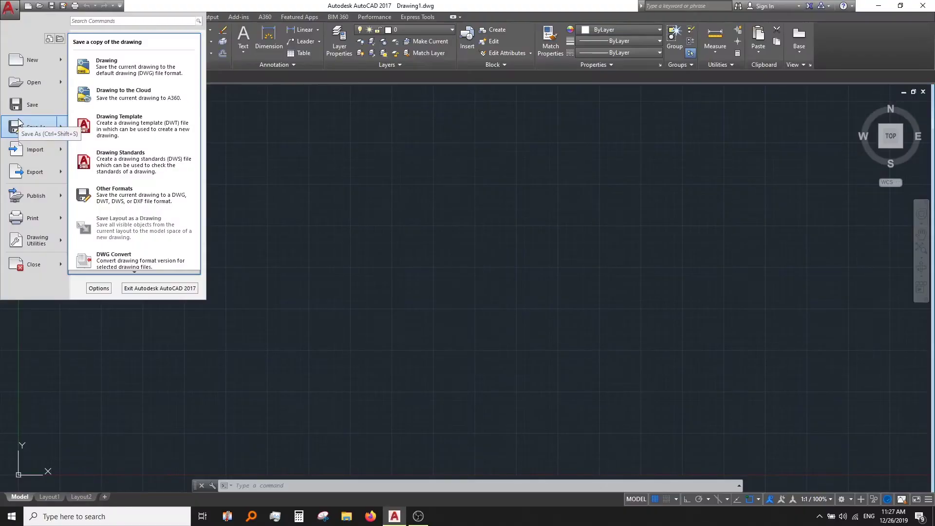
pyautogui.click(17, 17)
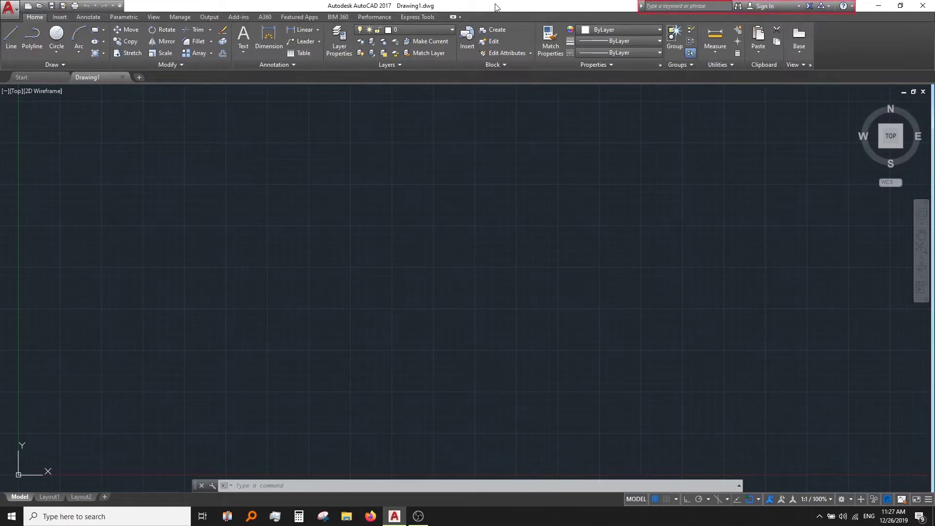
# Search the help for "copy", skim the listed topics, and close the help window.
pyautogui.click(699, 8)
pyautogui.press('Return')
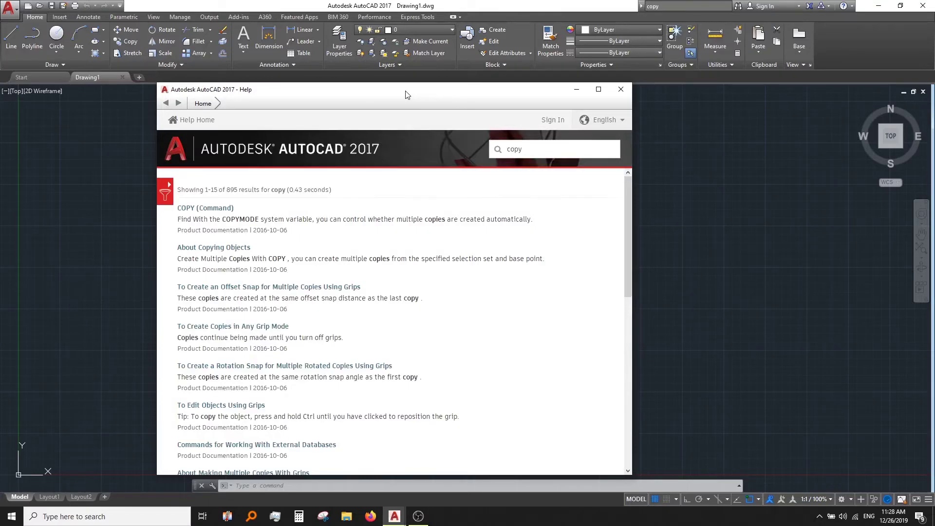
pyautogui.scroll(-2, 353, 230)
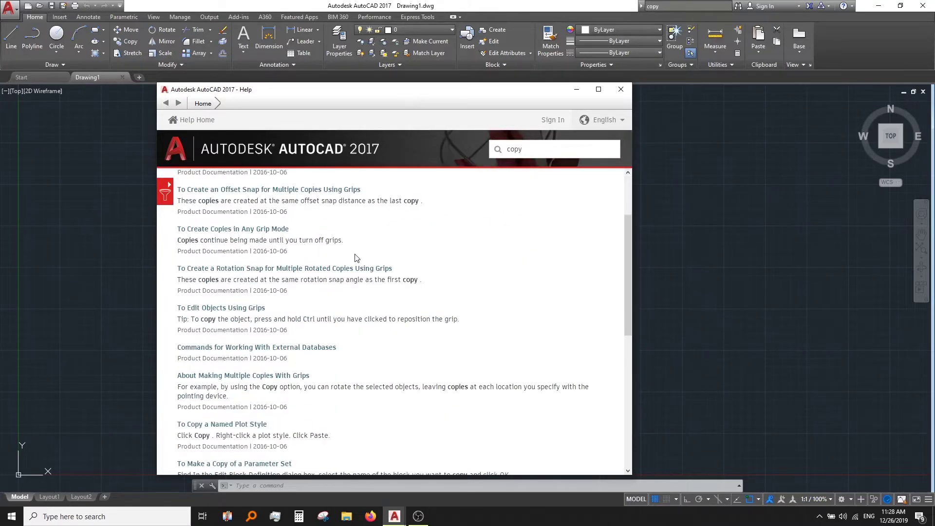
pyautogui.scroll(-3, 355, 258)
pyautogui.scroll(1, 355, 258)
pyautogui.click(621, 89)
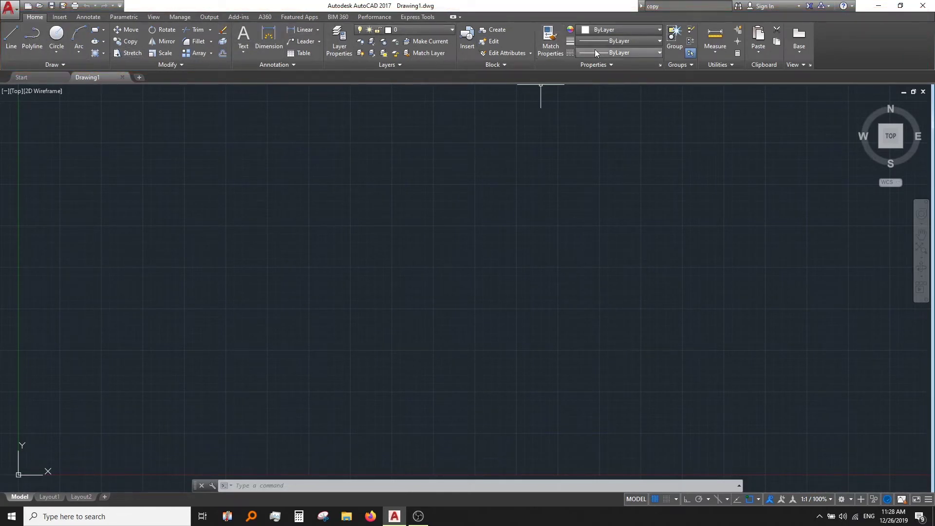
pyautogui.click(59, 17)
pyautogui.click(88, 17)
pyautogui.click(123, 17)
pyautogui.click(41, 18)
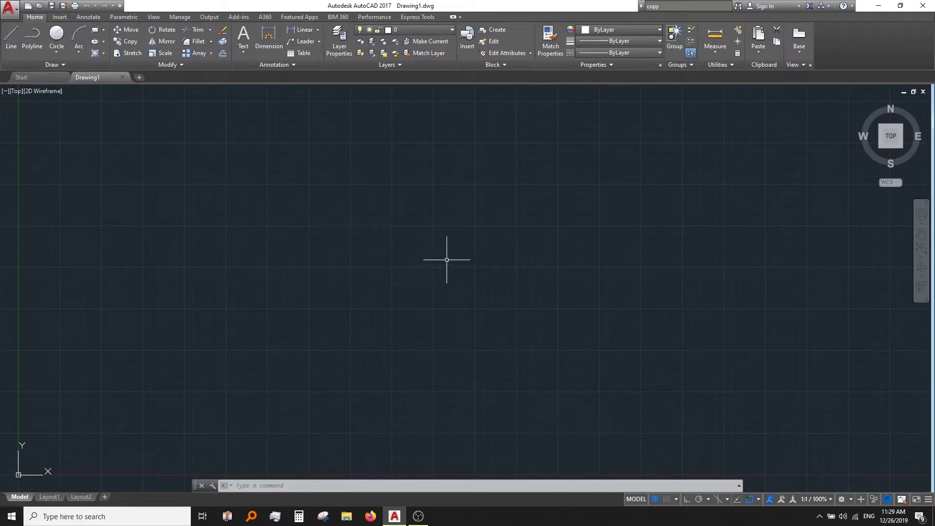
pyautogui.click(435, 188)
# Draw one circle by centre point and radius in the empty model space, sizing it freehand.
pyautogui.click(57, 35)
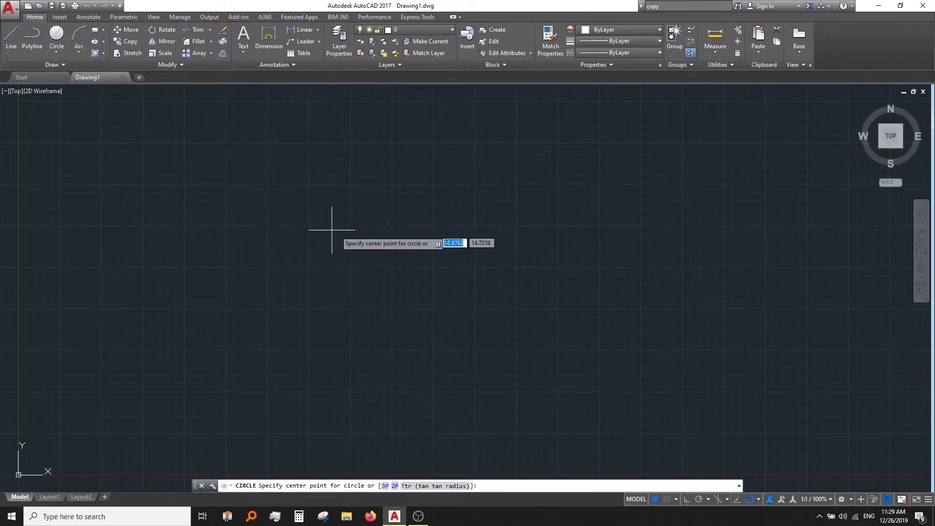
pyautogui.click(296, 229)
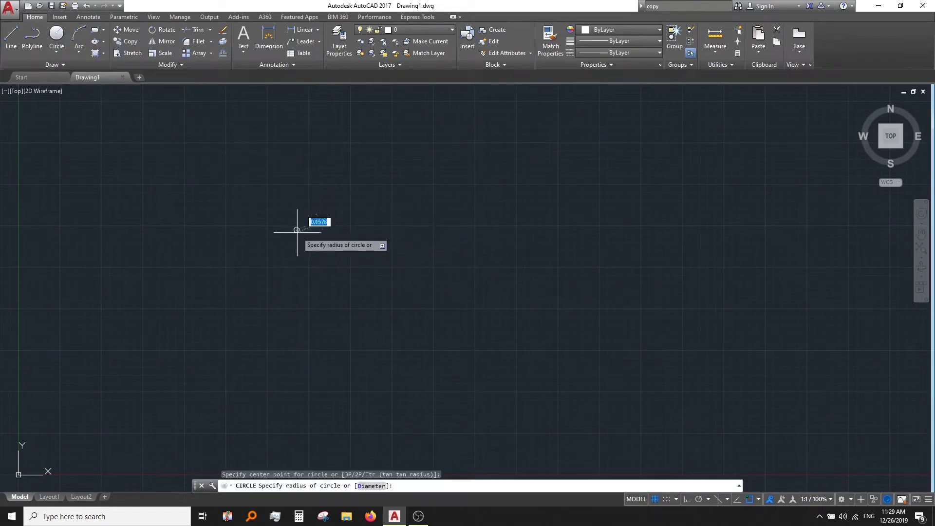
pyautogui.click(366, 291)
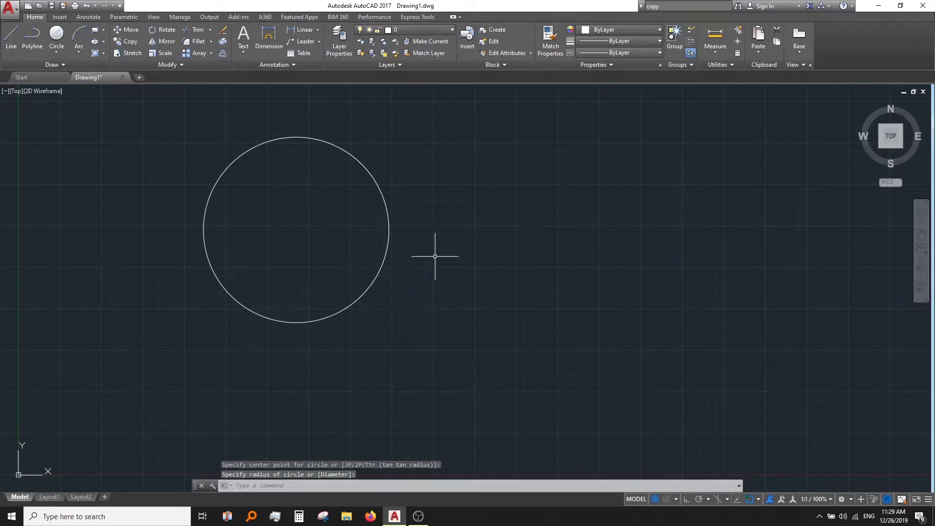
# Try selecting the circle directly, with a crossing window and with an enclosing window, leaving it deselected at the end.
pyautogui.click(387, 231)
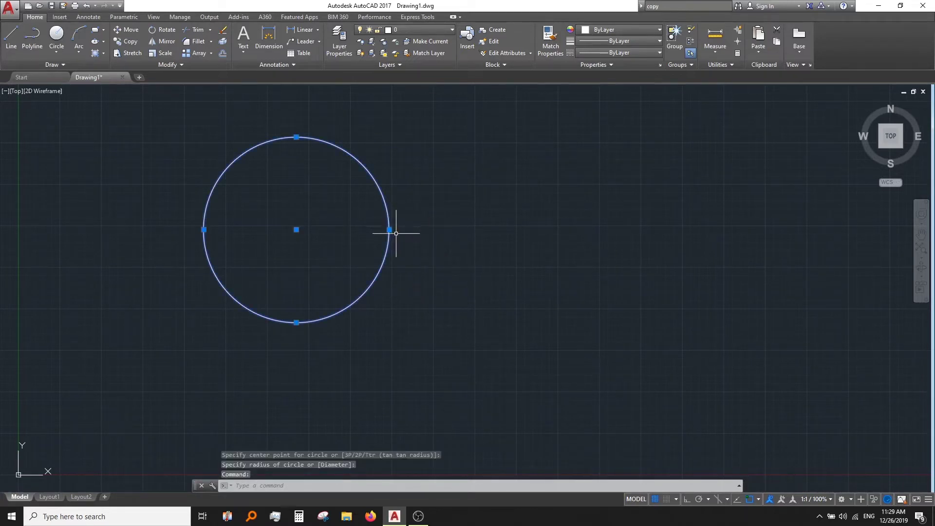
pyautogui.press('Escape')
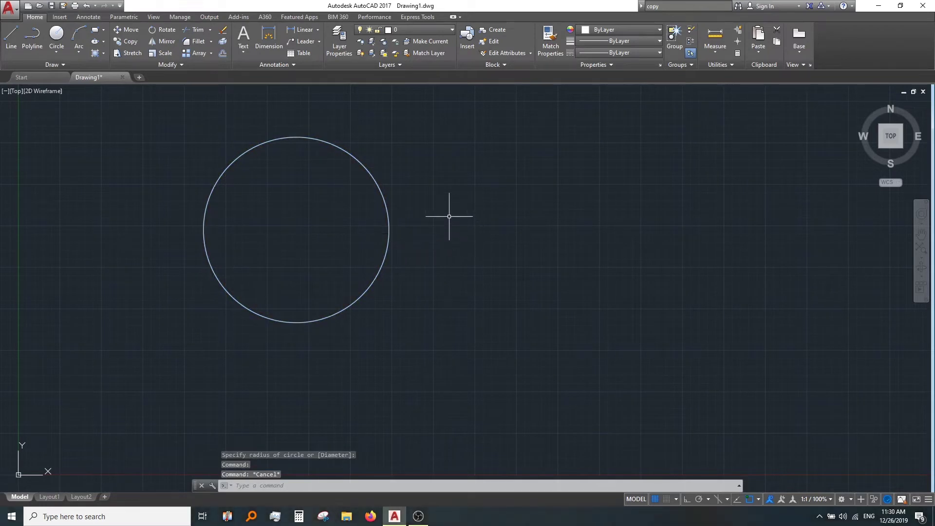
pyautogui.click(460, 181)
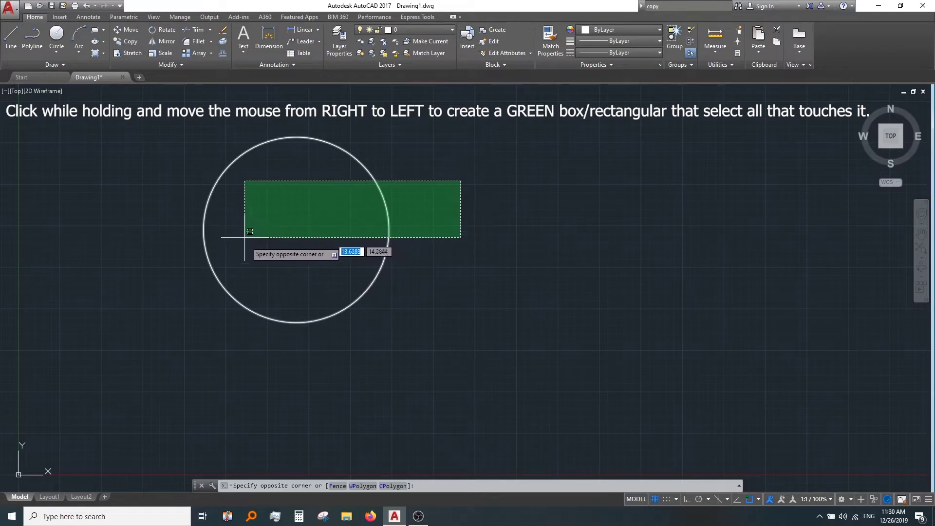
pyautogui.click(424, 321)
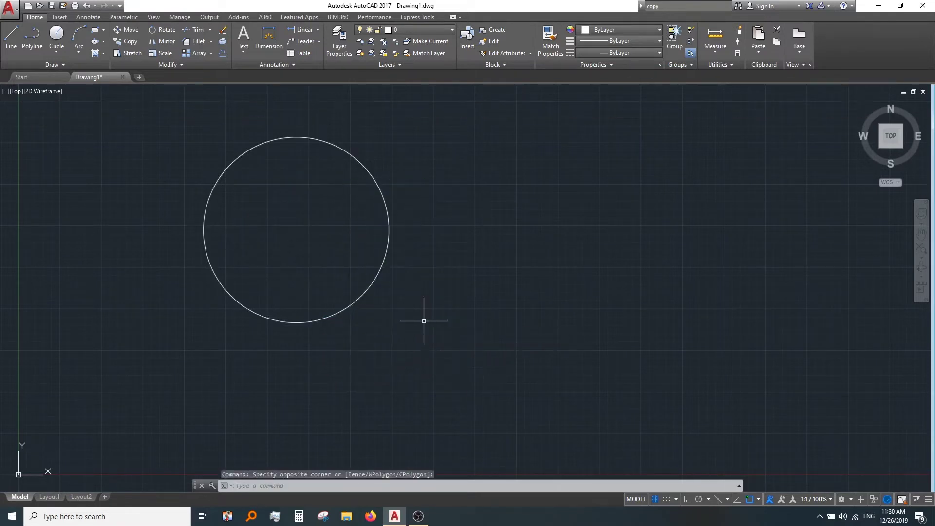
pyautogui.click(164, 323)
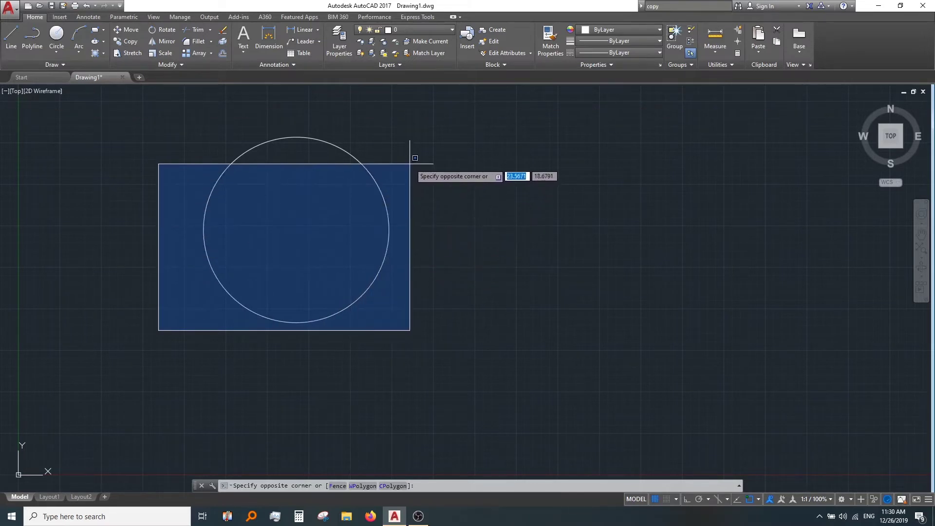
pyautogui.press('Escape')
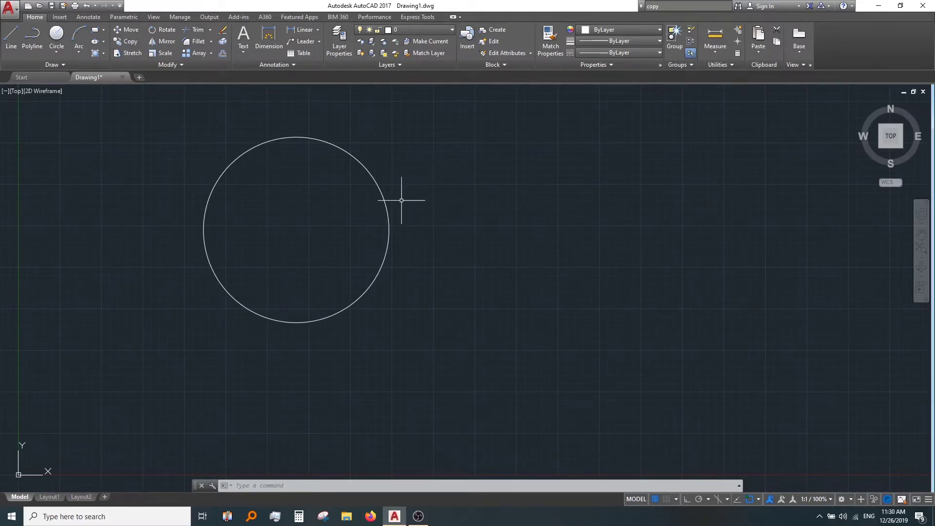
pyautogui.moveTo(403, 198)
pyautogui.mouseDown(button='middle')
pyautogui.moveTo(434, 227)
pyautogui.moveTo(504, 199)
pyautogui.moveTo(411, 184)
pyautogui.moveTo(357, 205)
pyautogui.moveTo(416, 268)
pyautogui.mouseUp(button='middle')
pyautogui.moveTo(437, 220); pyautogui.dragTo(371, 208, button='middle')
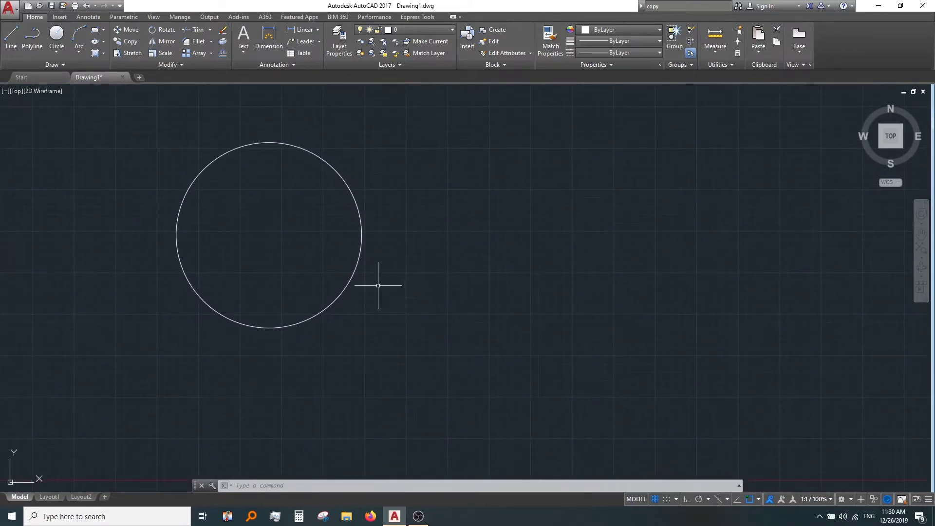
pyautogui.scroll(5, 378, 286)
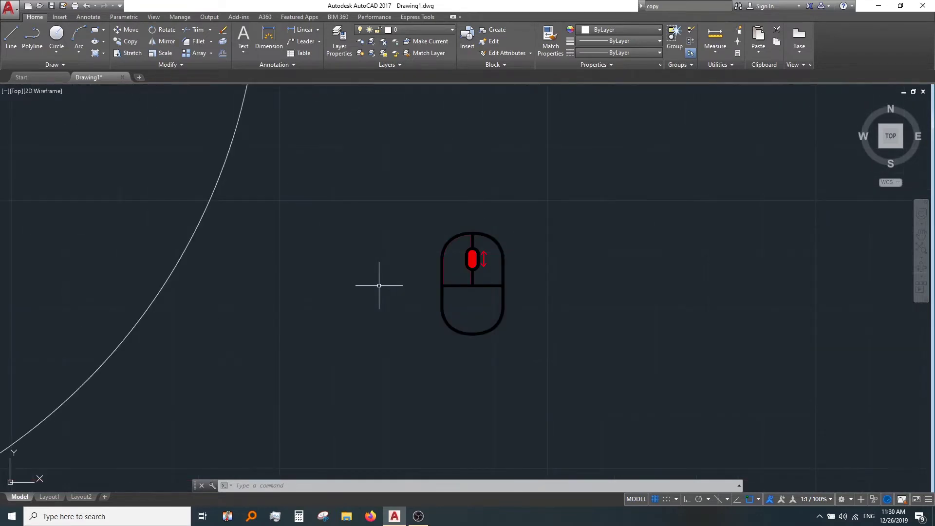
pyautogui.scroll(-8, 379, 285)
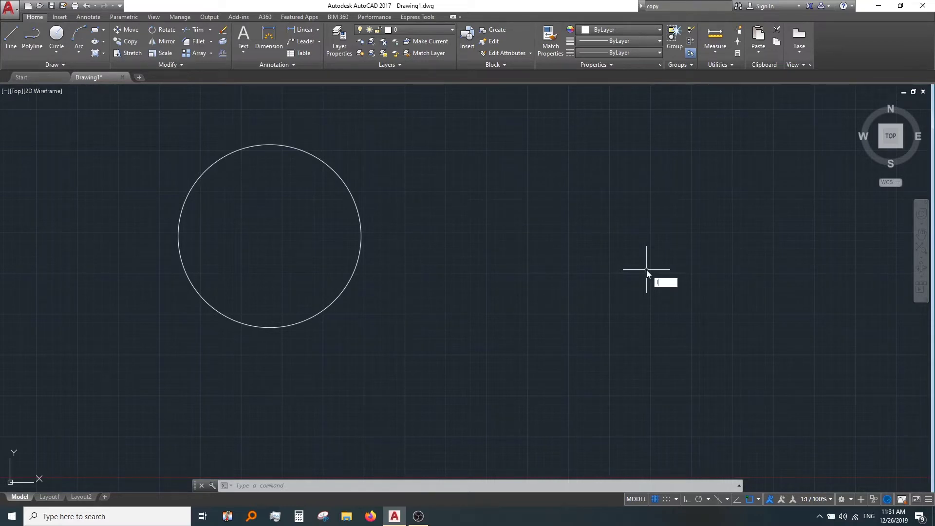
# Draw an open chain of seven connected freehand line segments beside the circle with the LINE command, and end the command.
pyautogui.write('LINE')
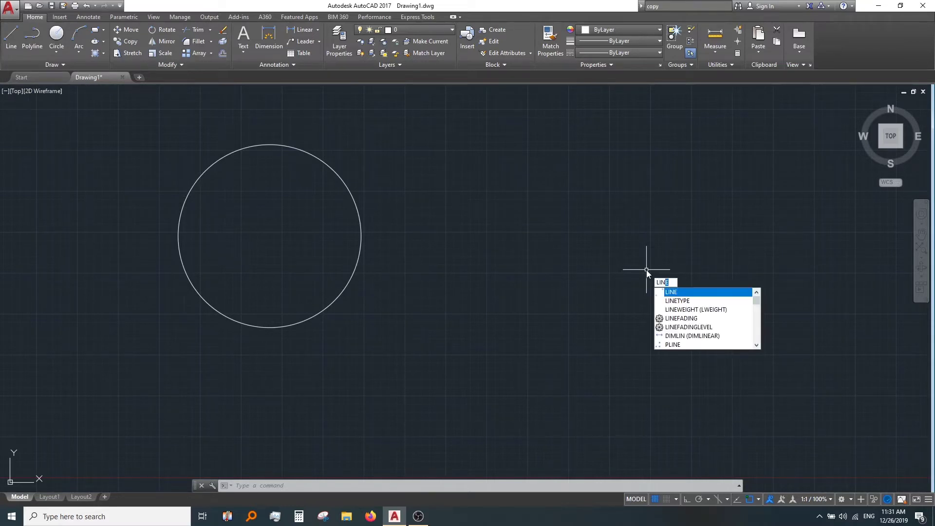
pyautogui.click(673, 292)
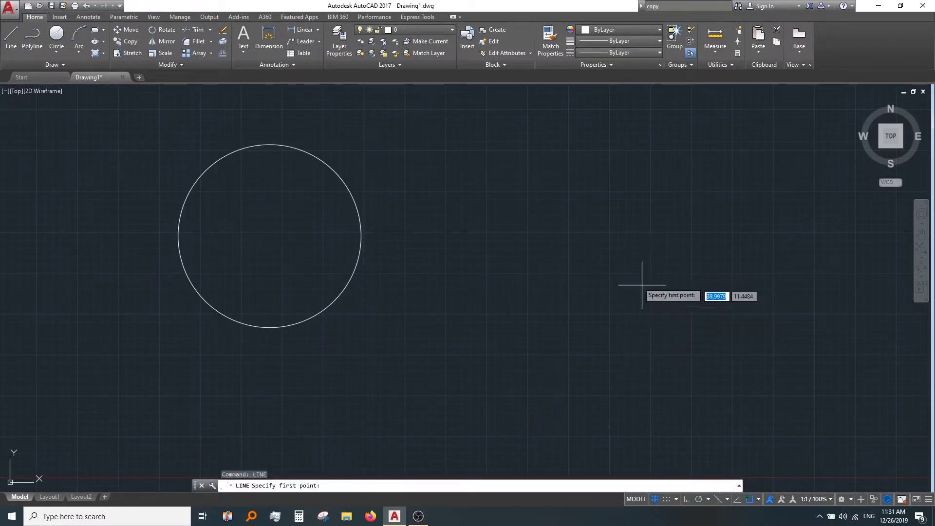
pyautogui.click(631, 232)
pyautogui.click(567, 364)
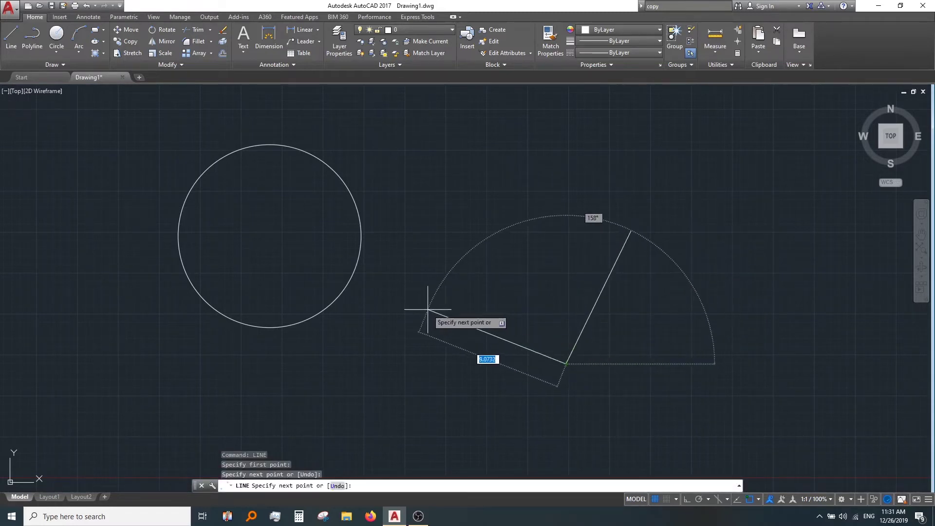
pyautogui.click(428, 309)
pyautogui.click(519, 201)
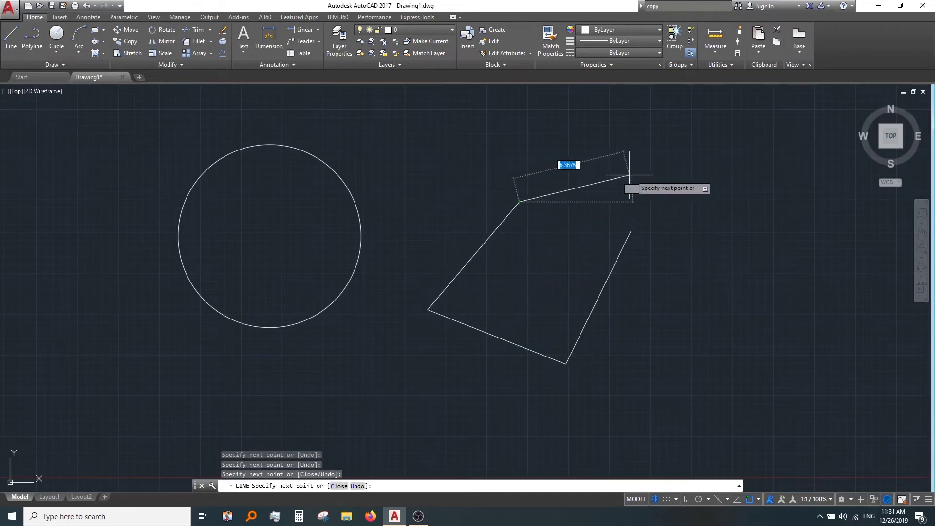
pyautogui.click(650, 172)
pyautogui.click(741, 239)
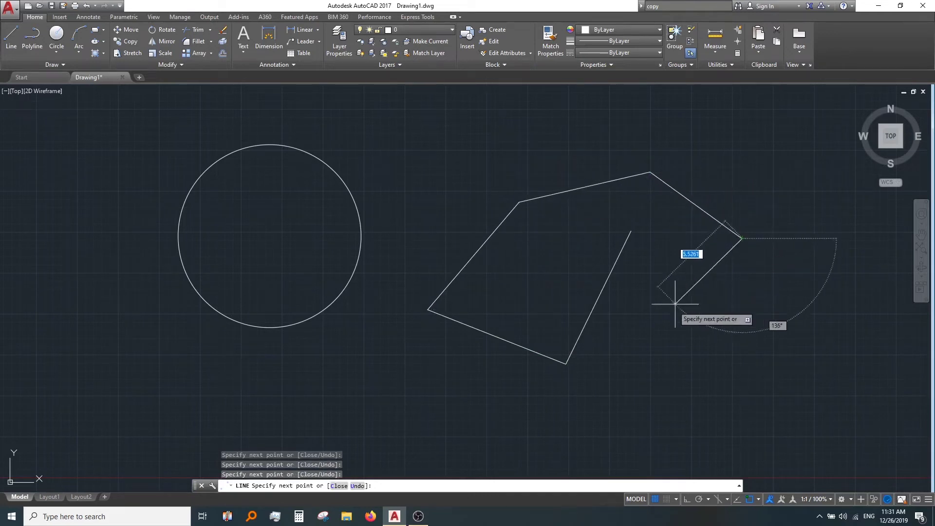
pyautogui.click(641, 334)
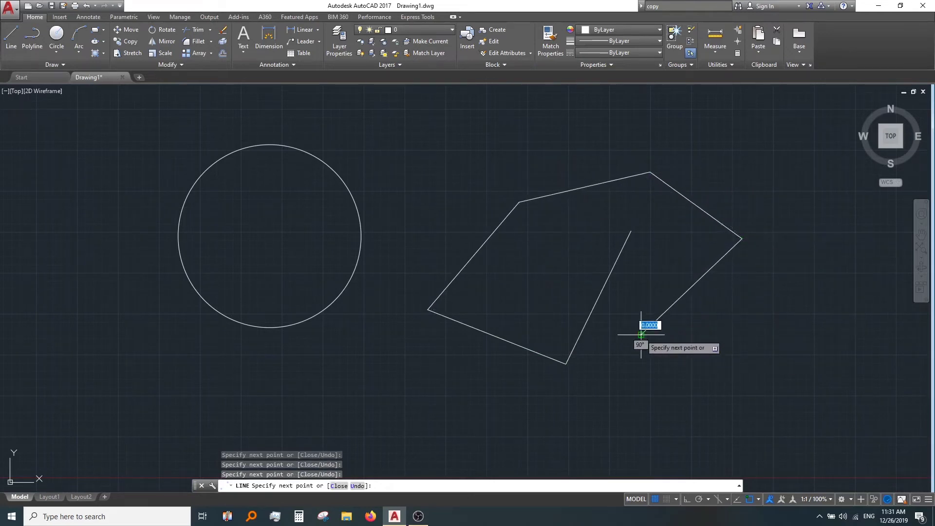
pyautogui.click(546, 397)
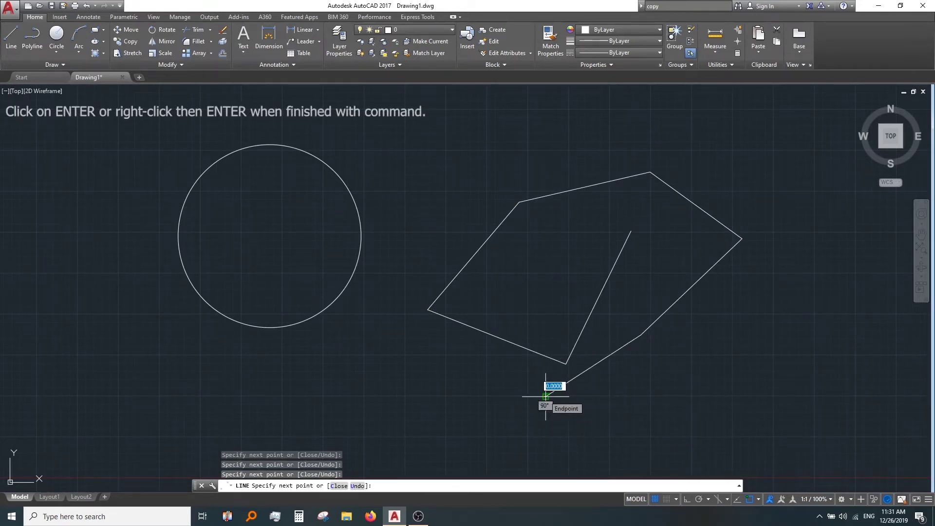
pyautogui.rightClick(547, 396)
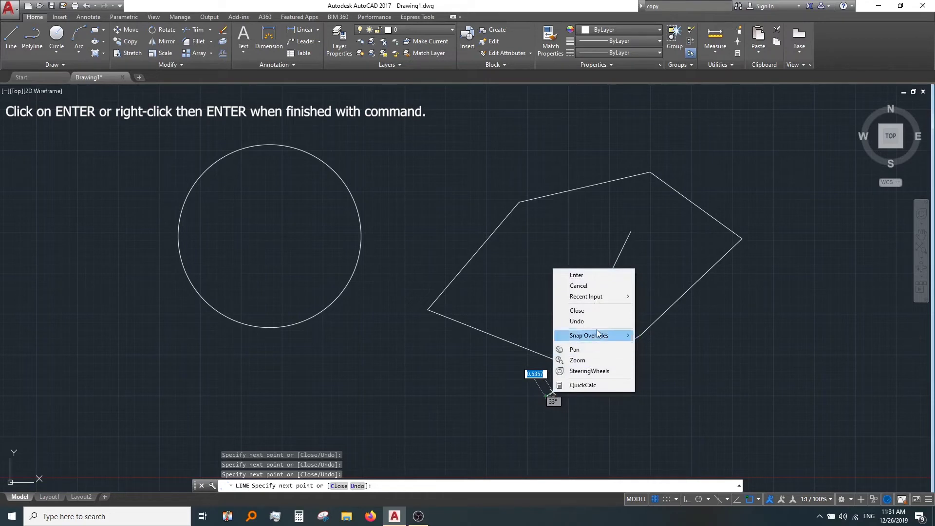
pyautogui.click(588, 276)
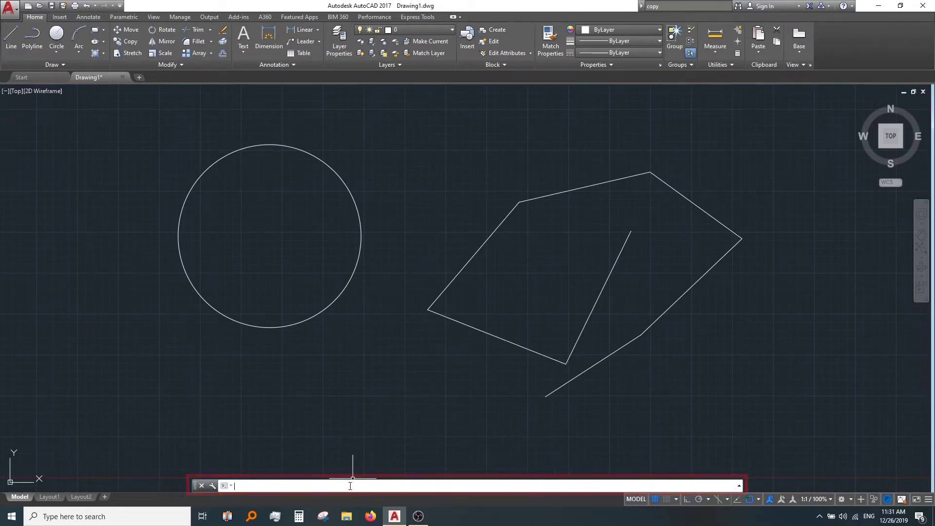
# Start a polyline to the left of the circle with a straight segment about 12.12 units long at about 110°.
pyautogui.write('po')
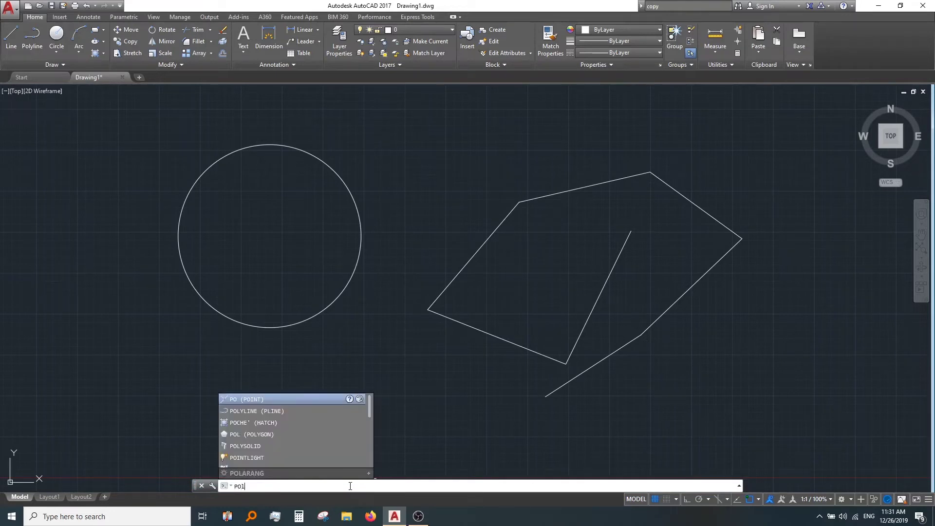
pyautogui.write('l')
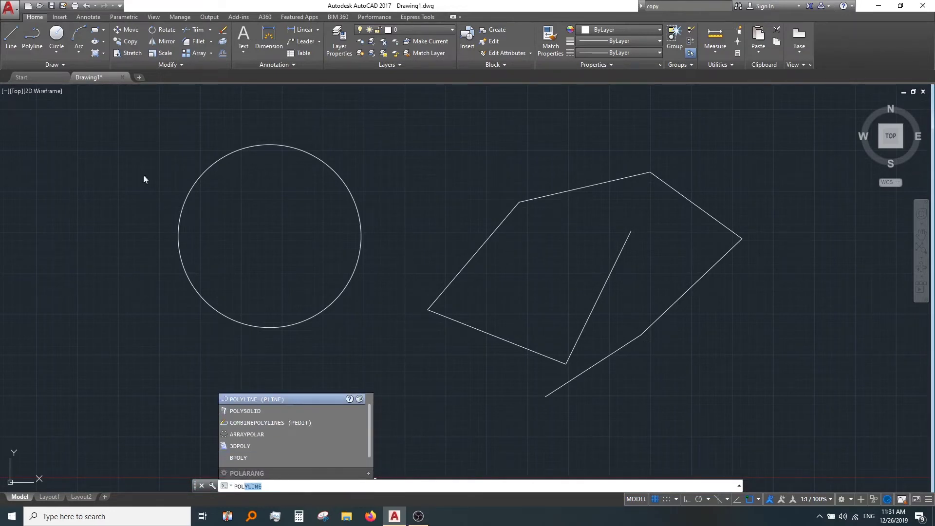
pyautogui.click(288, 402)
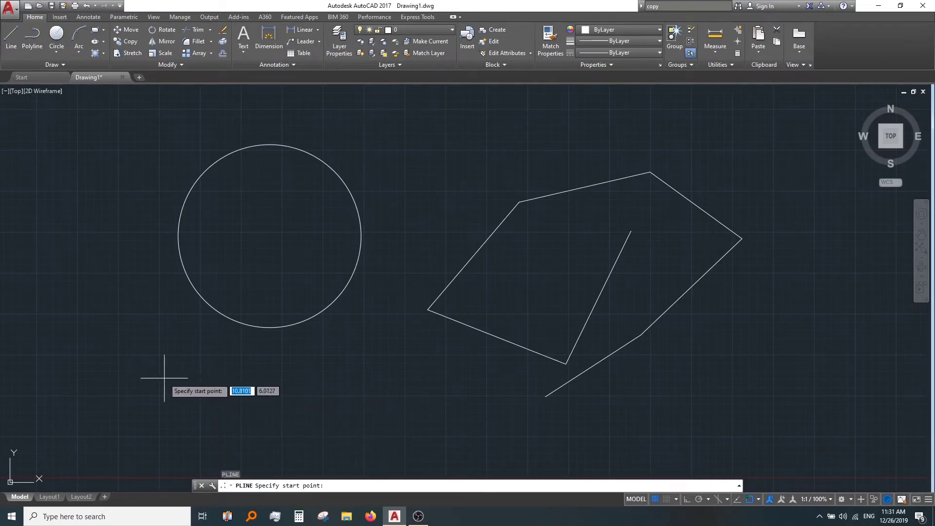
pyautogui.click(147, 378)
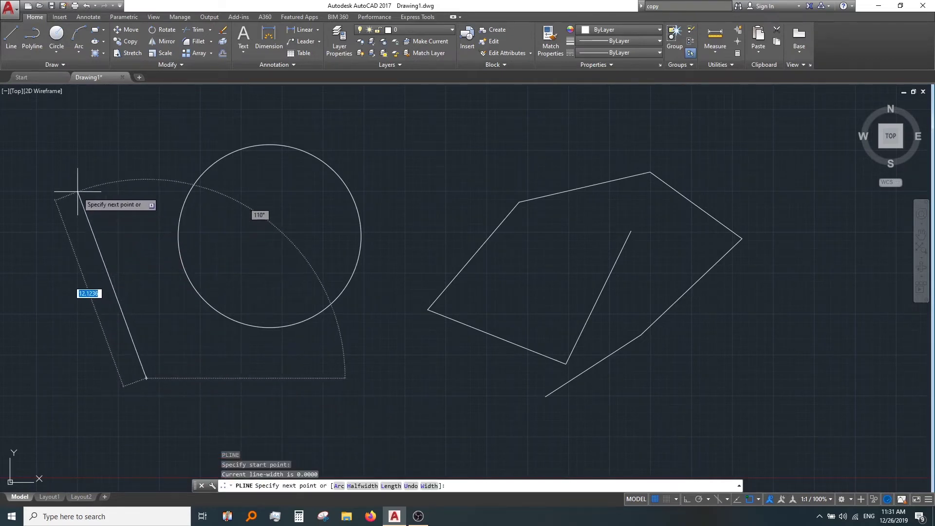
pyautogui.click(77, 192)
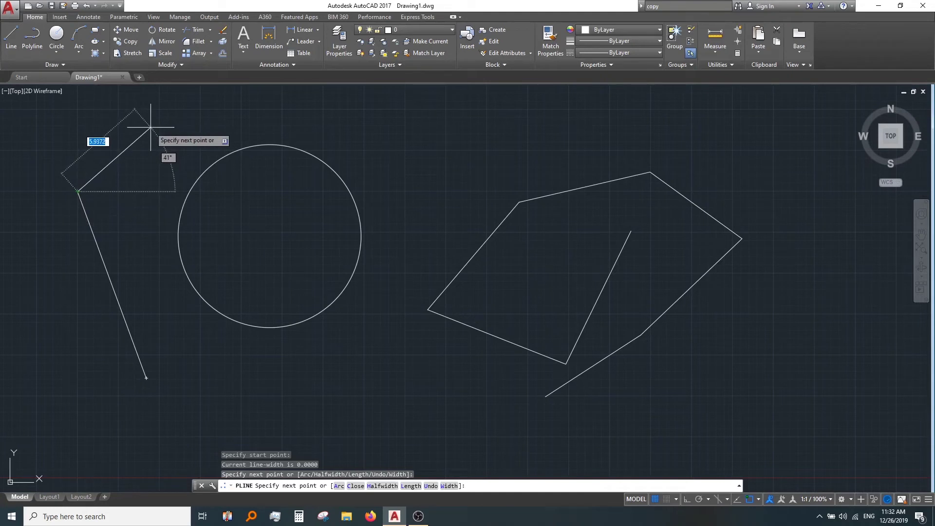
# Continue the polyline in Arc mode with three connected arcs curving around the circle's lower left side, and end the command.
pyautogui.write('a')
pyautogui.press('Return')
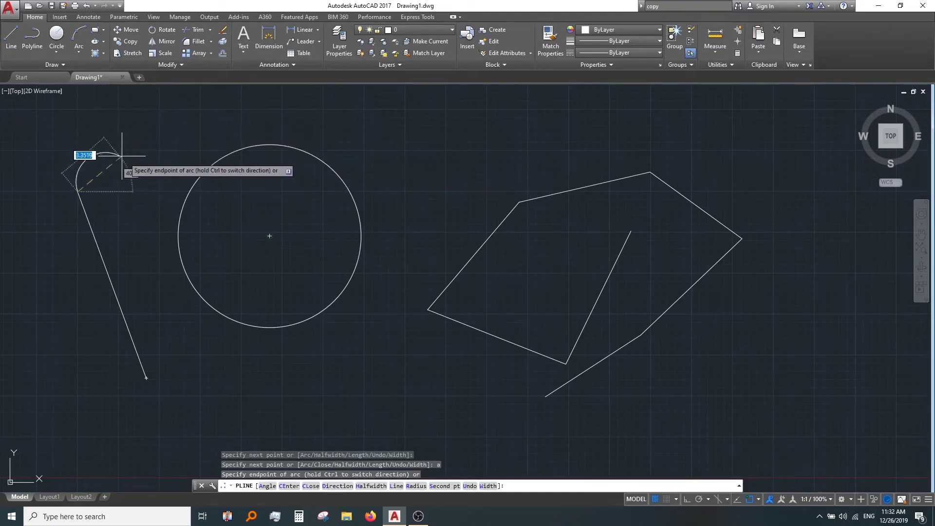
pyautogui.click(160, 306)
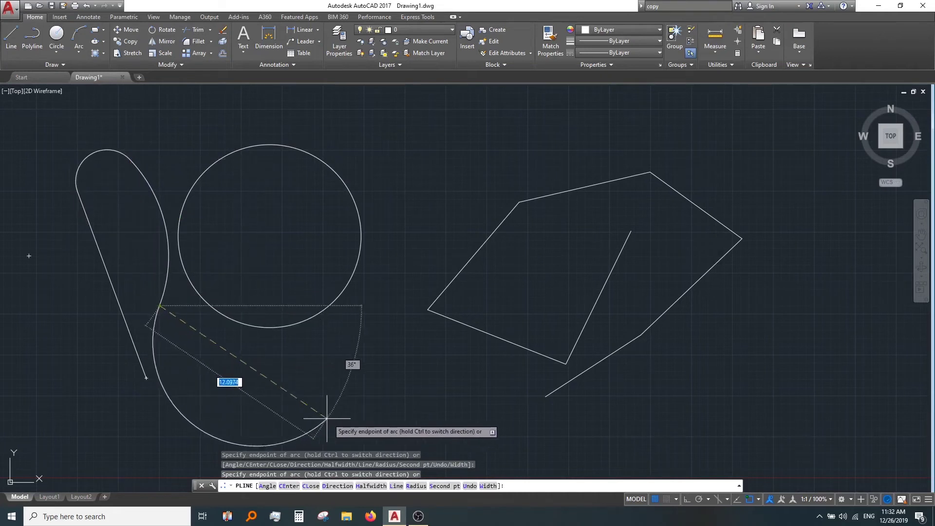
pyautogui.click(253, 385)
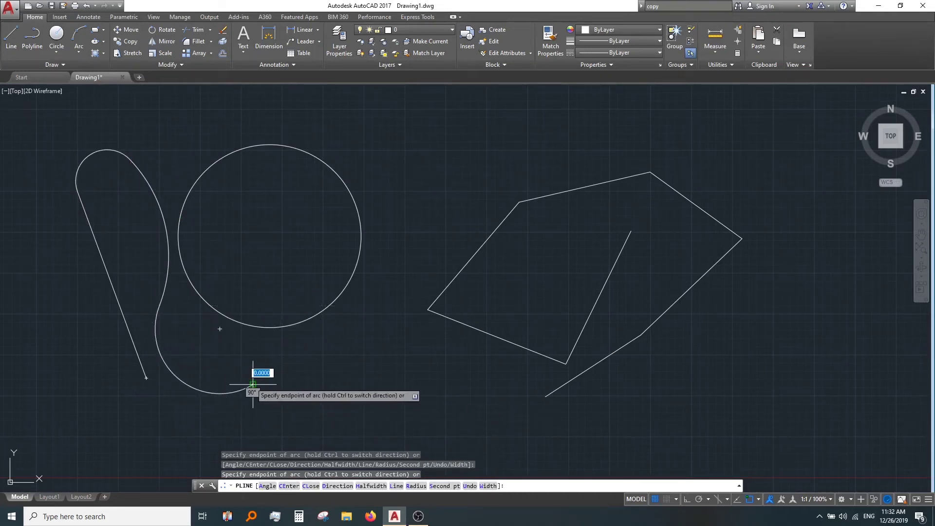
pyautogui.press('Return')
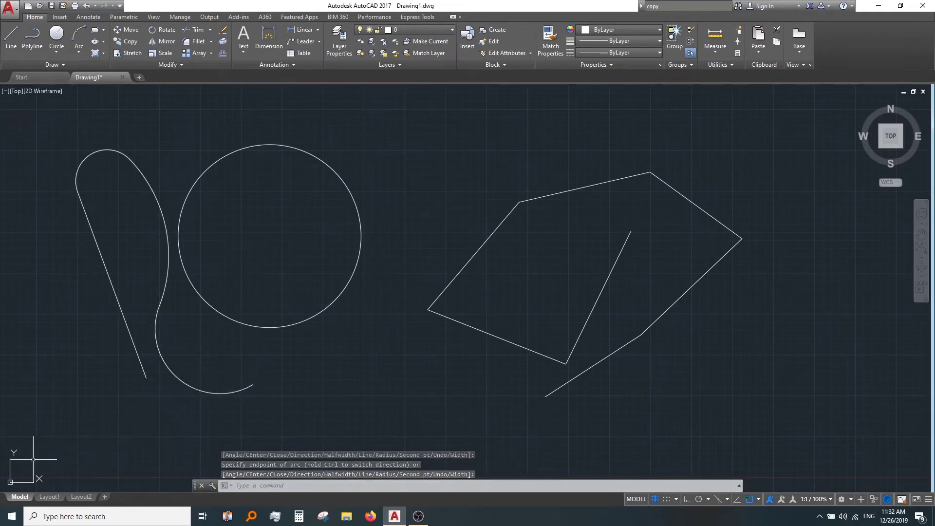
# Pan and zoom out until the coordinate icon at the origin and all drawn objects are in view.
pyautogui.moveTo(35, 461)
pyautogui.mouseDown(button='middle')
pyautogui.moveTo(85, 421)
pyautogui.moveTo(164, 403)
pyautogui.mouseUp(button='middle')
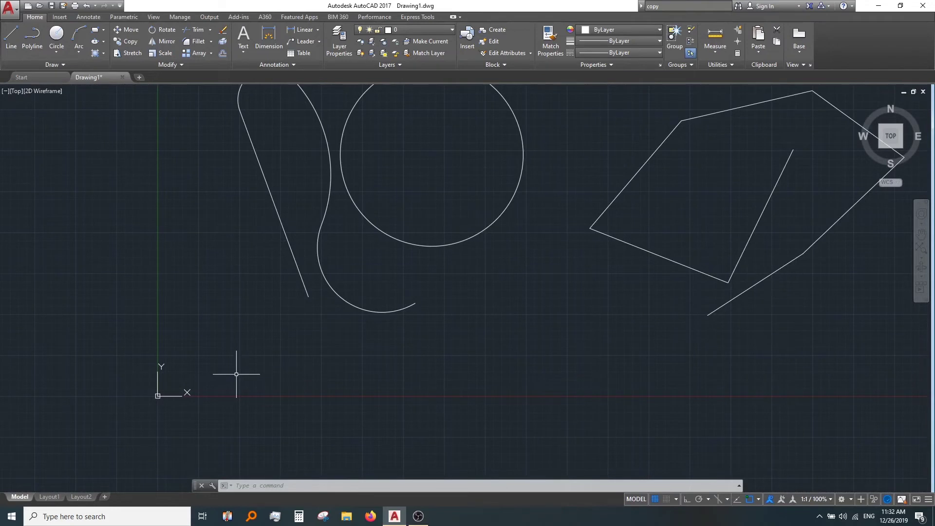
pyautogui.moveTo(236, 375); pyautogui.dragTo(184, 391, button='middle')
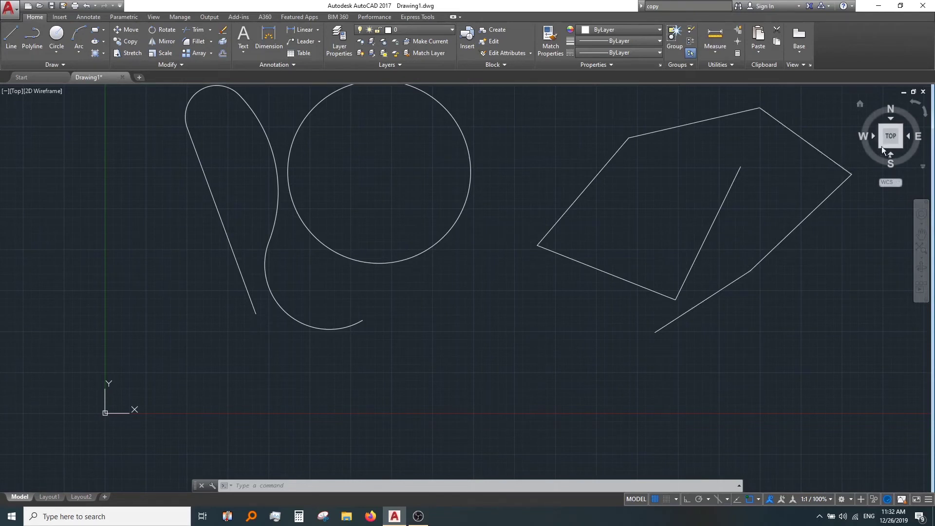
pyautogui.moveTo(889, 145)
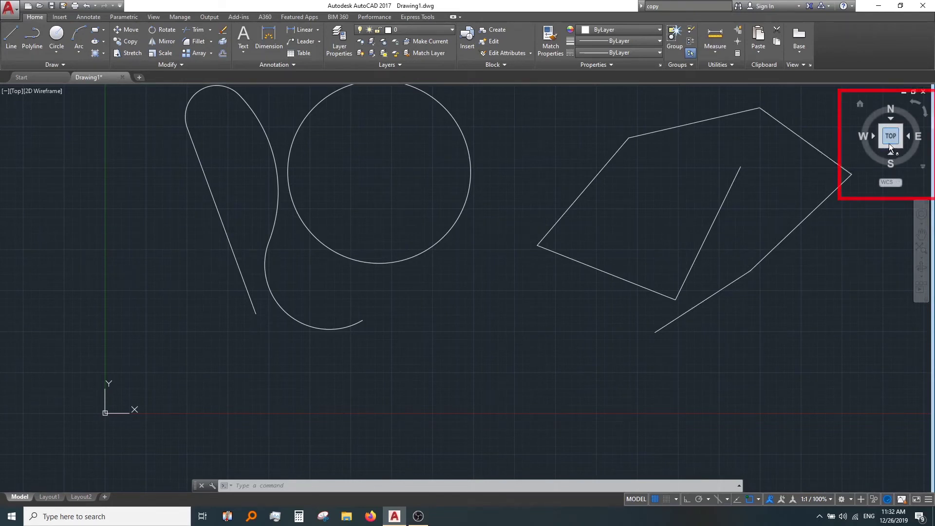
pyautogui.scroll(-2, 787, 212)
pyautogui.moveTo(787, 213); pyautogui.dragTo(711, 244, button='middle')
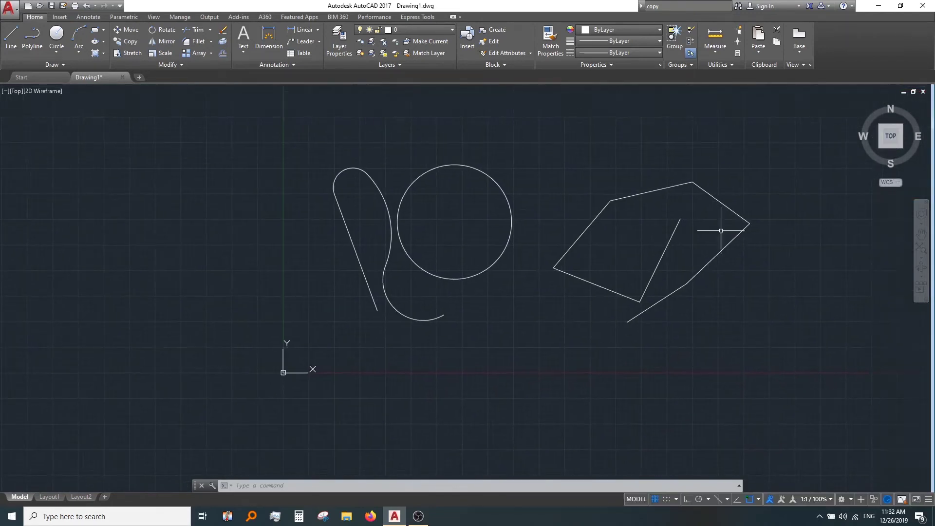
# Rotate the plan view 90° clockwise and back with the ViewCube, and orbit to an oblique view before restoring Top.
pyautogui.moveTo(898, 145)
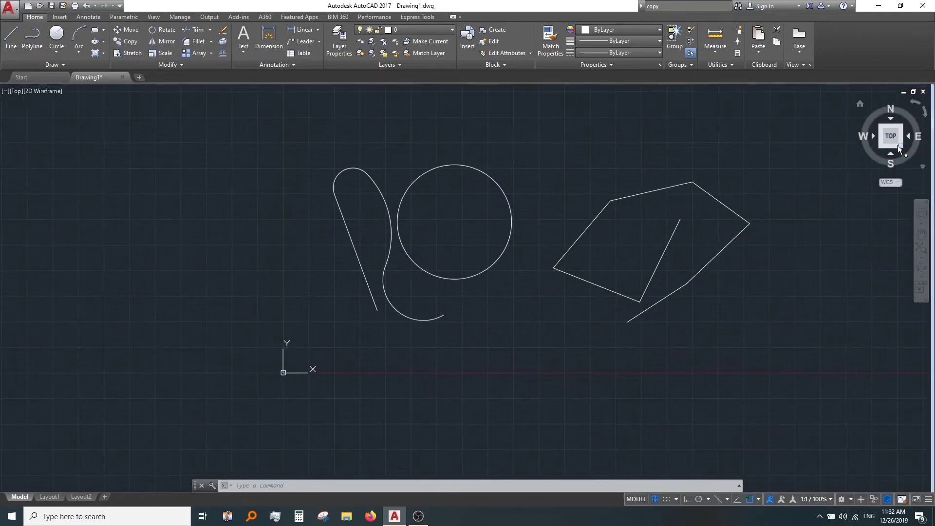
pyautogui.click(927, 116)
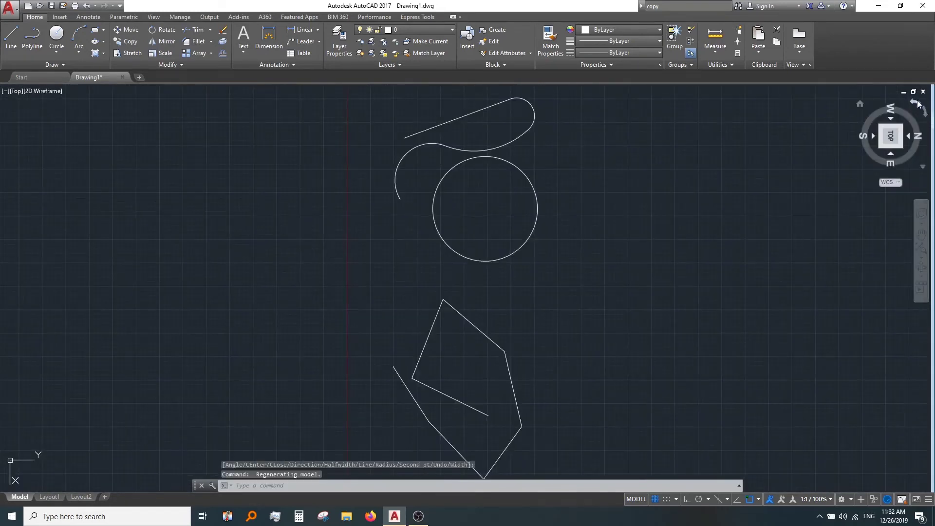
pyautogui.click(919, 104)
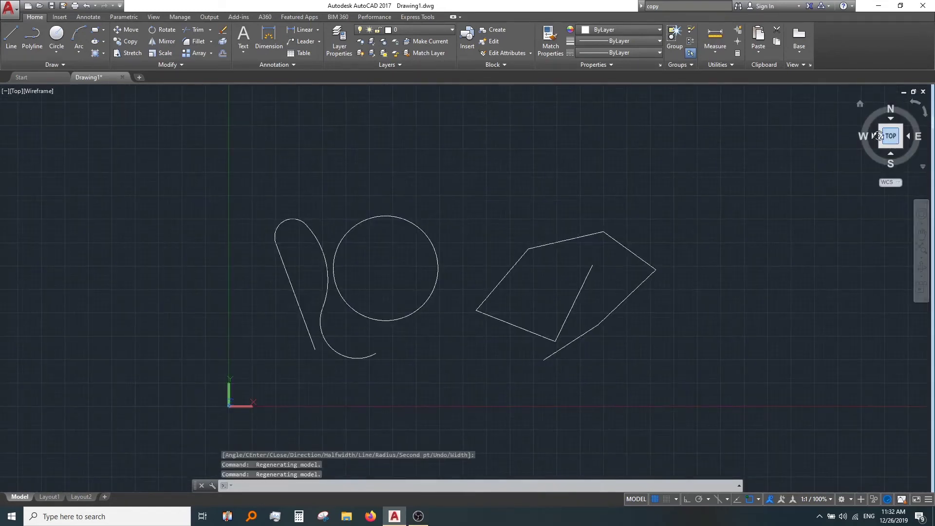
pyautogui.moveTo(852, 122)
pyautogui.keyDown('shift'); pyautogui.mouseDown(button='middle')
pyautogui.moveTo(760, 96)
pyautogui.moveTo(800, 109)
pyautogui.moveTo(829, 103)
pyautogui.moveTo(895, 131)
pyautogui.mouseUp(button='middle'); pyautogui.keyUp('shift')
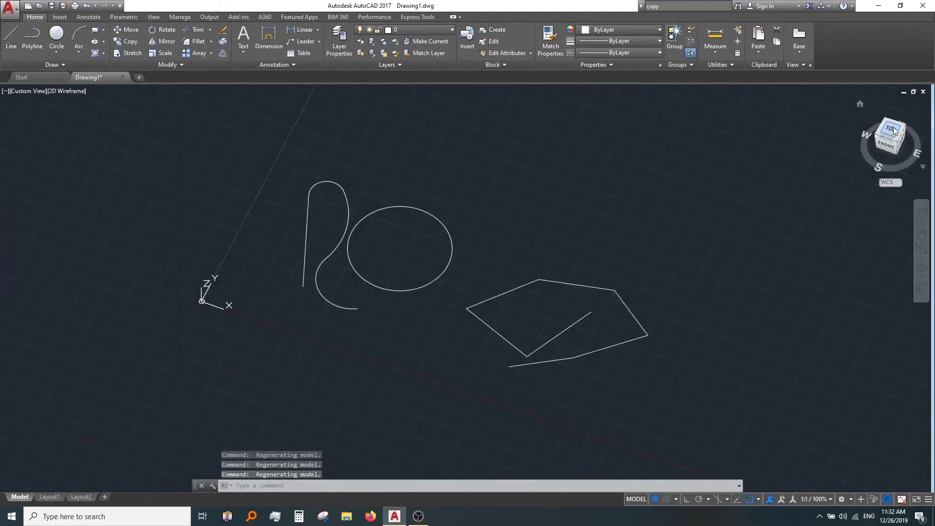
pyautogui.click(892, 130)
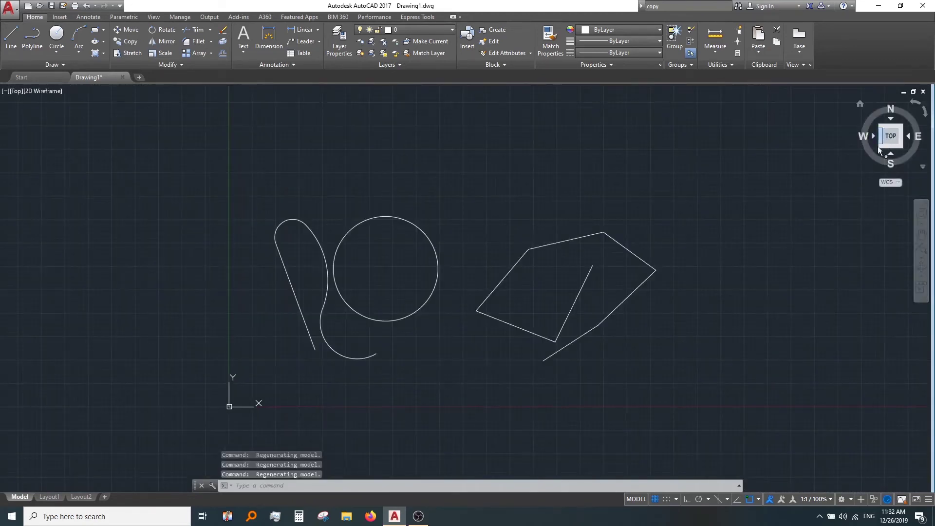
# Zoom in and out around the drawn objects and shift the view with the Pan tool.
pyautogui.scroll(2, 497, 268)
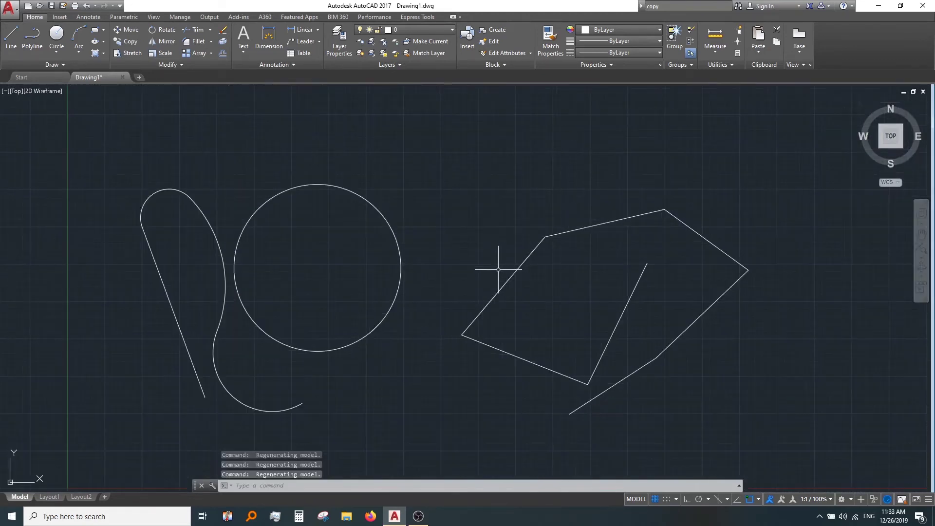
pyautogui.moveTo(498, 271)
pyautogui.mouseDown(button='middle')
pyautogui.moveTo(460, 238)
pyautogui.moveTo(510, 241)
pyautogui.mouseUp(button='middle')
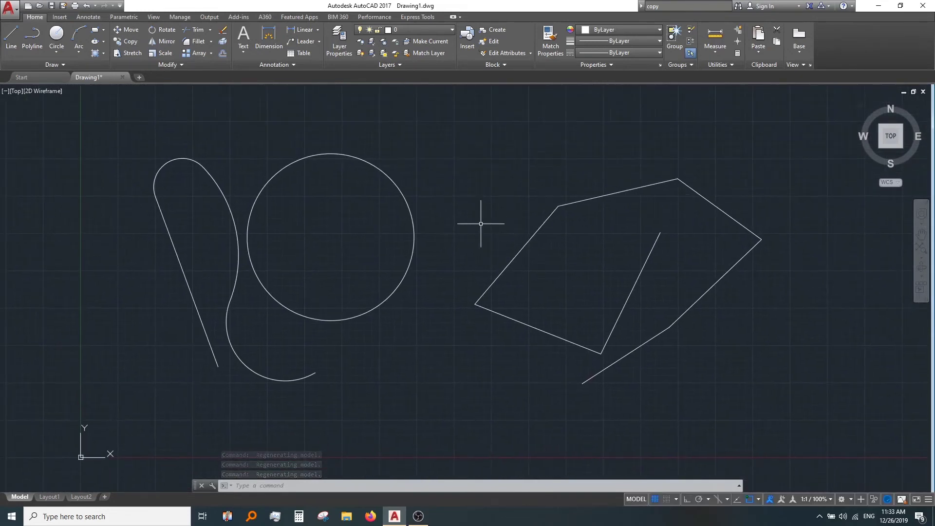
pyautogui.scroll(-2, 481, 224)
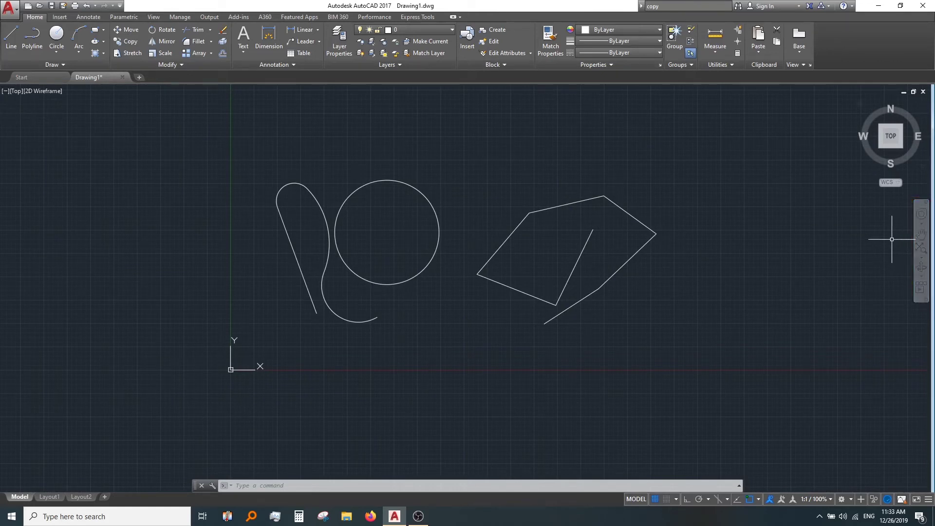
pyautogui.moveTo(706, 236)
pyautogui.mouseDown(button='middle')
pyautogui.moveTo(635, 246)
pyautogui.moveTo(652, 241)
pyautogui.moveTo(650, 263)
pyautogui.mouseUp(button='middle')
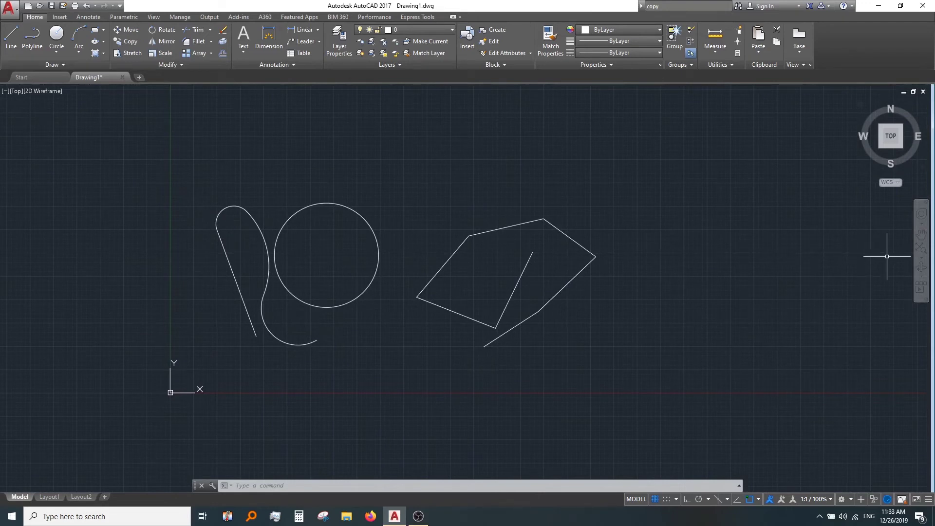
pyautogui.click(920, 236)
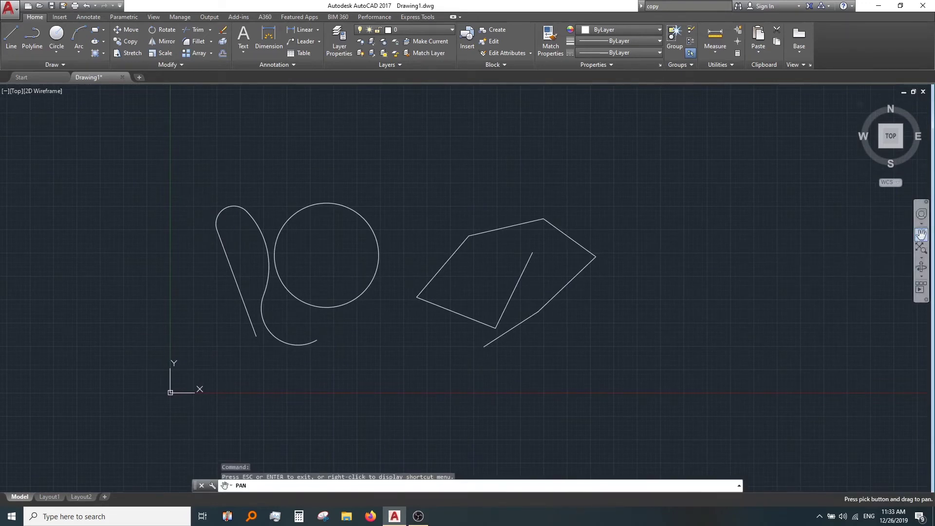
pyautogui.moveTo(569, 245)
pyautogui.mouseDown()
pyautogui.moveTo(587, 264)
pyautogui.moveTo(653, 230)
pyautogui.moveTo(558, 236)
pyautogui.moveTo(608, 263)
pyautogui.moveTo(606, 254)
pyautogui.mouseUp()
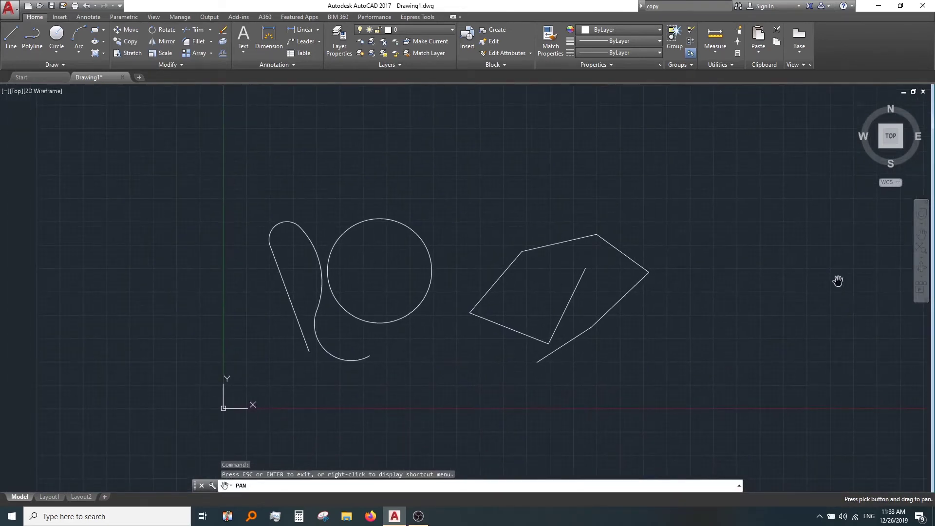
# Use Zoom Window to fit the view to an area enclosing the polyline, the circle and the line chain.
pyautogui.click(919, 259)
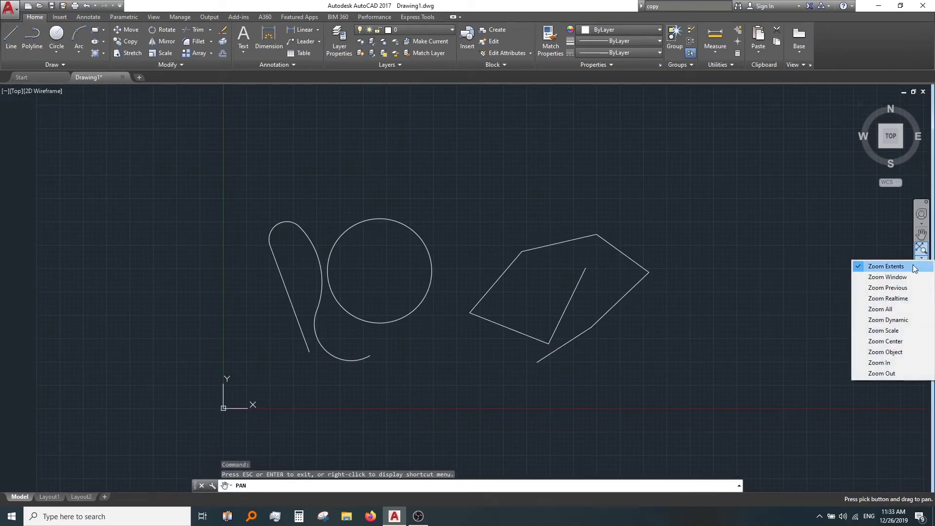
pyautogui.click(889, 276)
pyautogui.click(726, 173)
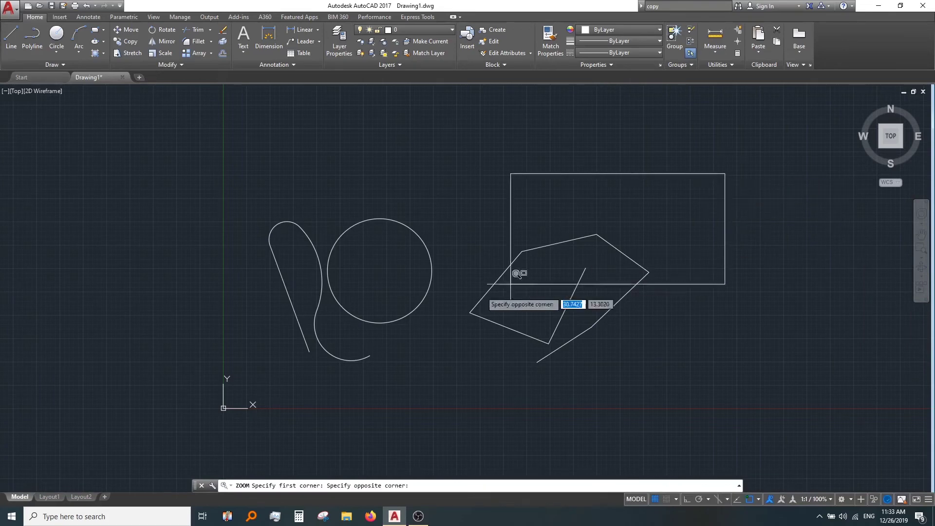
pyautogui.click(261, 381)
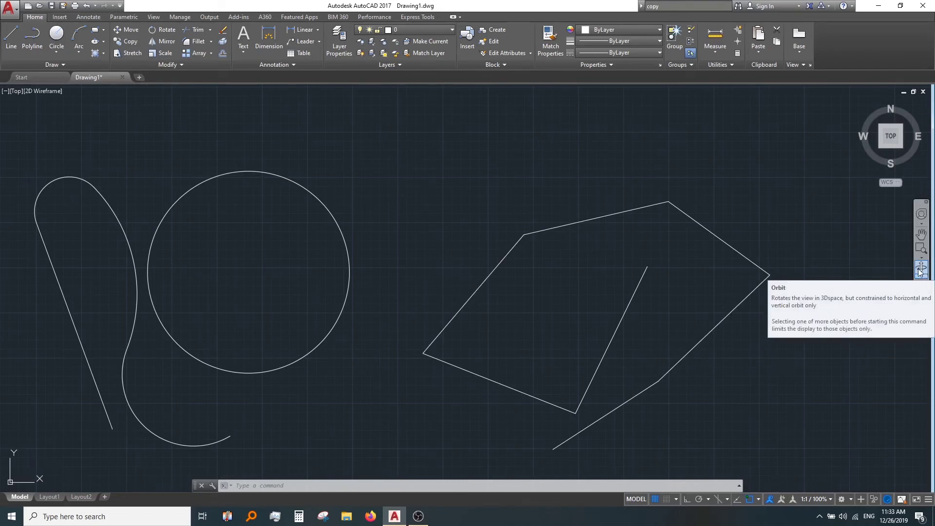
# Pan the view and zoom out slightly with the SteeringWheel, and close the wheel.
pyautogui.click(921, 215)
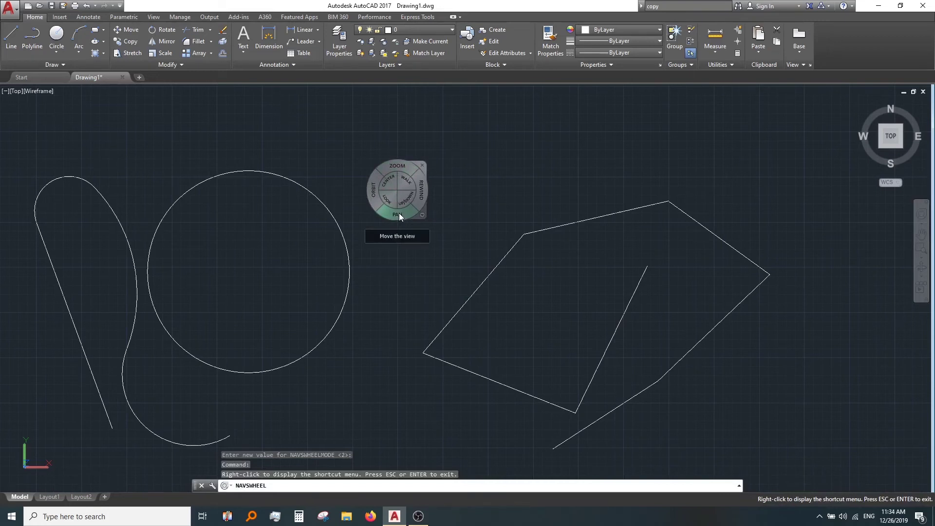
pyautogui.moveTo(399, 214)
pyautogui.mouseDown()
pyautogui.moveTo(453, 213)
pyautogui.moveTo(443, 272)
pyautogui.moveTo(391, 179)
pyautogui.moveTo(489, 212)
pyautogui.moveTo(353, 173)
pyautogui.moveTo(443, 188)
pyautogui.moveTo(424, 201)
pyautogui.mouseUp()
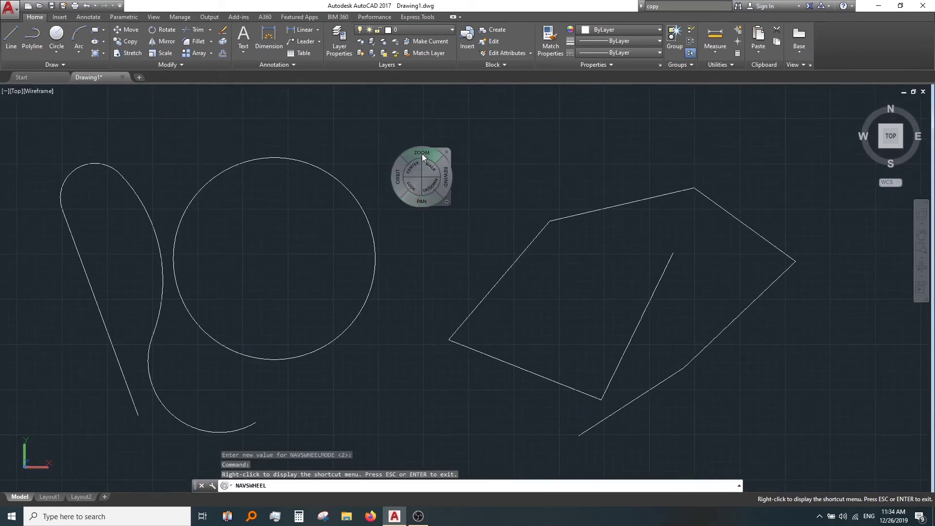
pyautogui.moveTo(422, 153)
pyautogui.mouseDown()
pyautogui.moveTo(420, 198)
pyautogui.moveTo(432, 141)
pyautogui.moveTo(430, 168)
pyautogui.mouseUp()
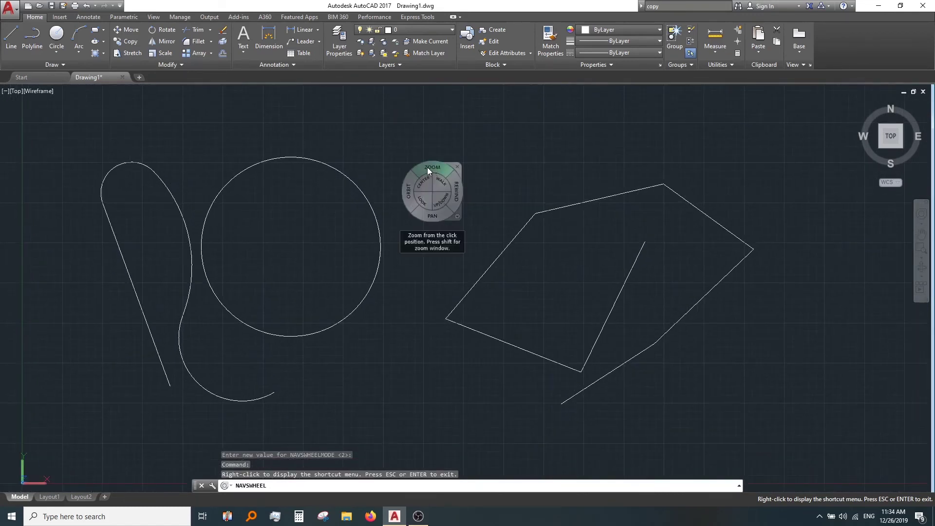
pyautogui.click(458, 162)
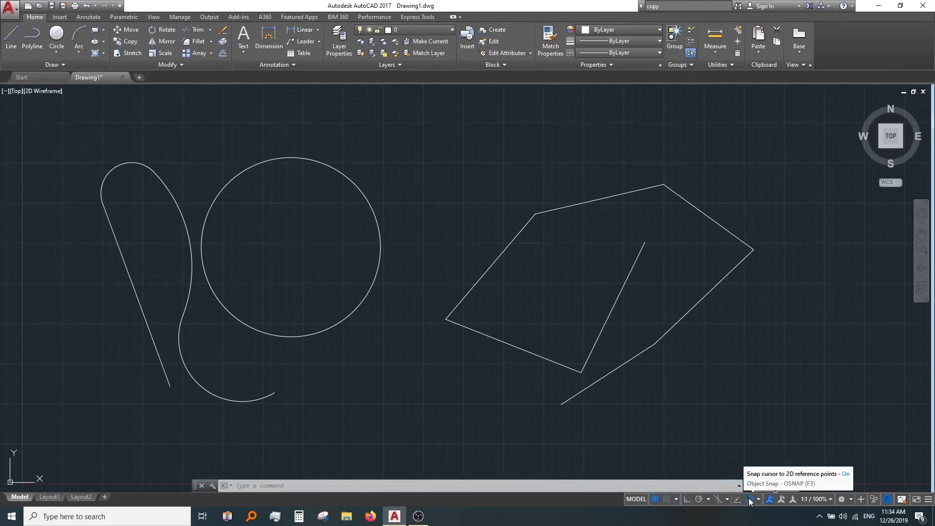
# Turn on Ortho mode and draw a stepped chain of six horizontal and vertical line segments between the circle and the angular line chain.
pyautogui.click(688, 500)
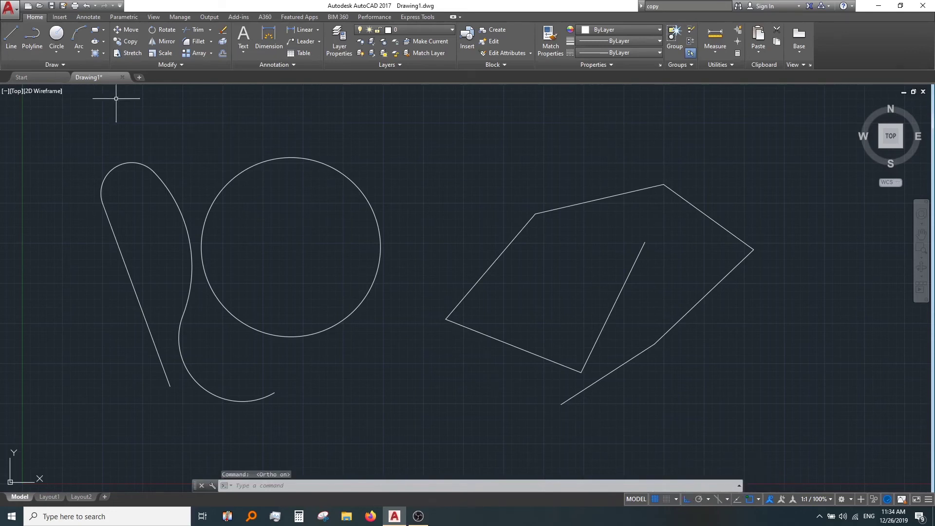
pyautogui.click(11, 36)
pyautogui.click(440, 187)
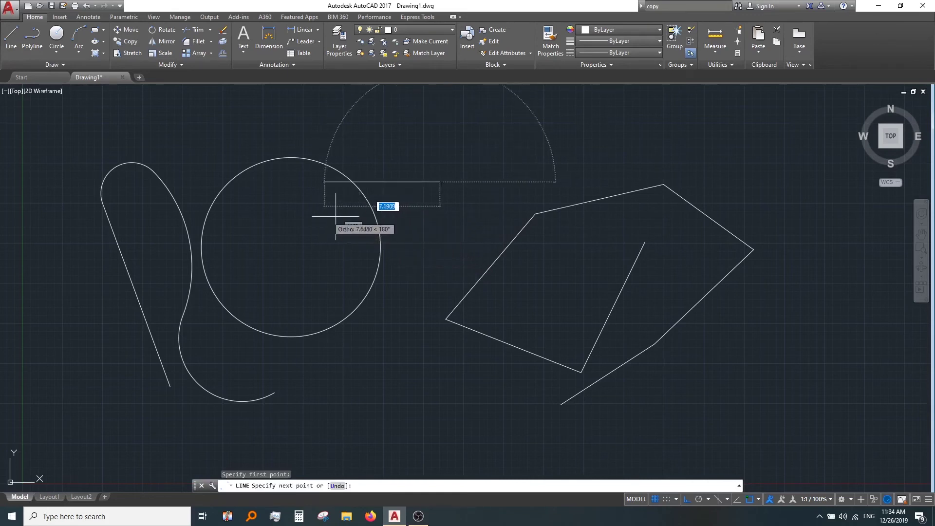
pyautogui.click(505, 184)
pyautogui.click(507, 212)
pyautogui.click(450, 213)
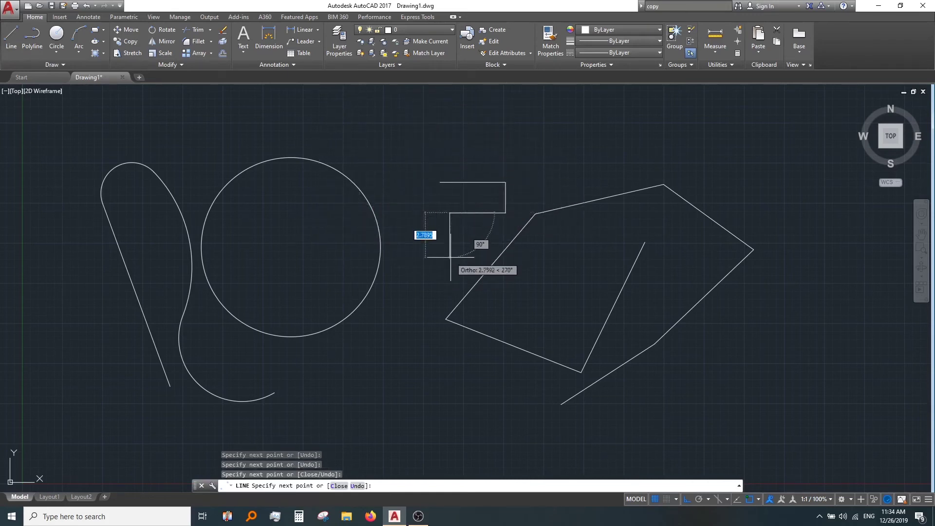
pyautogui.click(450, 257)
pyautogui.click(402, 258)
pyautogui.click(402, 356)
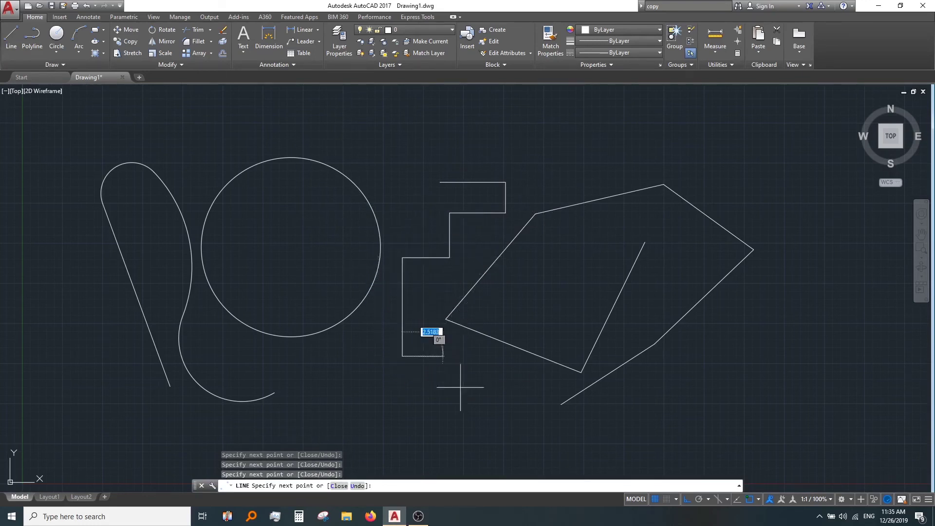
# Turn off Ortho mode, continue the stepped line with three slanted segments below the circle, and end the Line command.
pyautogui.click(687, 499)
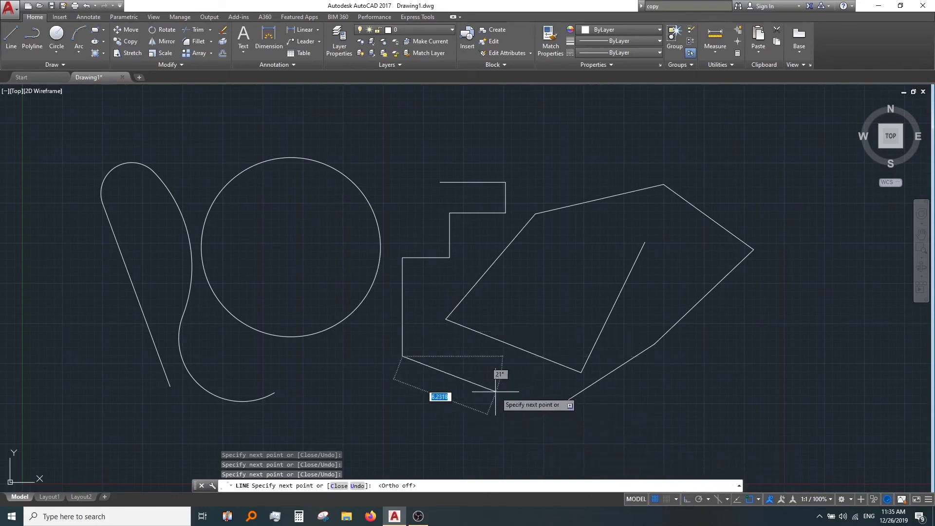
pyautogui.rightClick(350, 365)
pyautogui.click(359, 370)
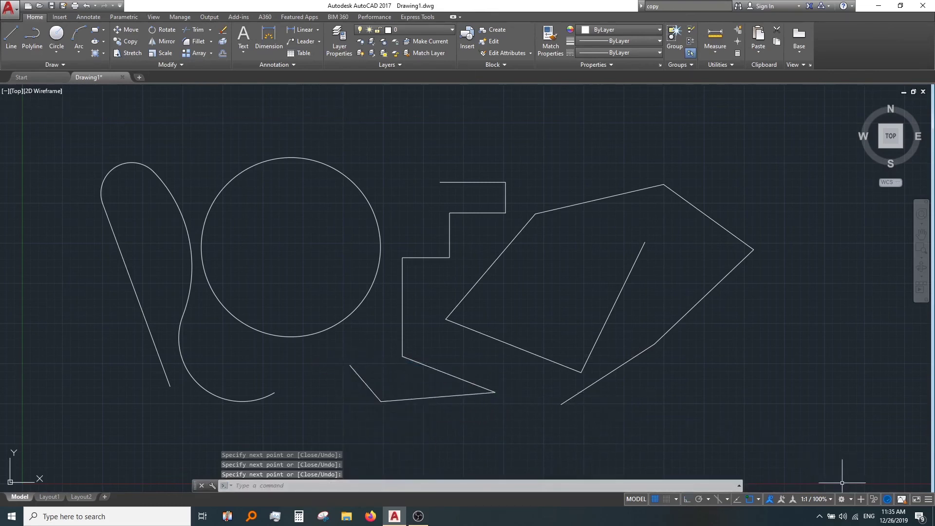
# Choose the Drafting & Annotation workspace, and preview the drawing on the Layout1 sheet before returning to model space.
pyautogui.click(852, 498)
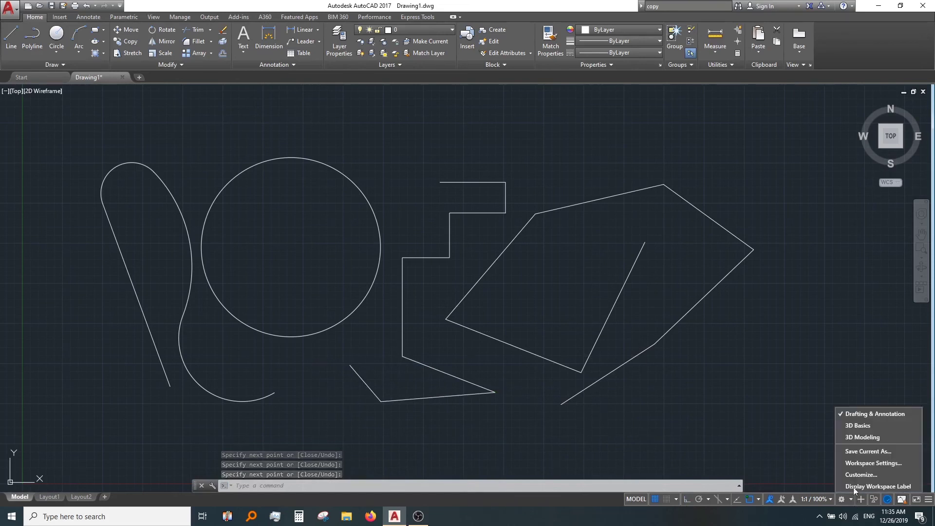
pyautogui.click(863, 415)
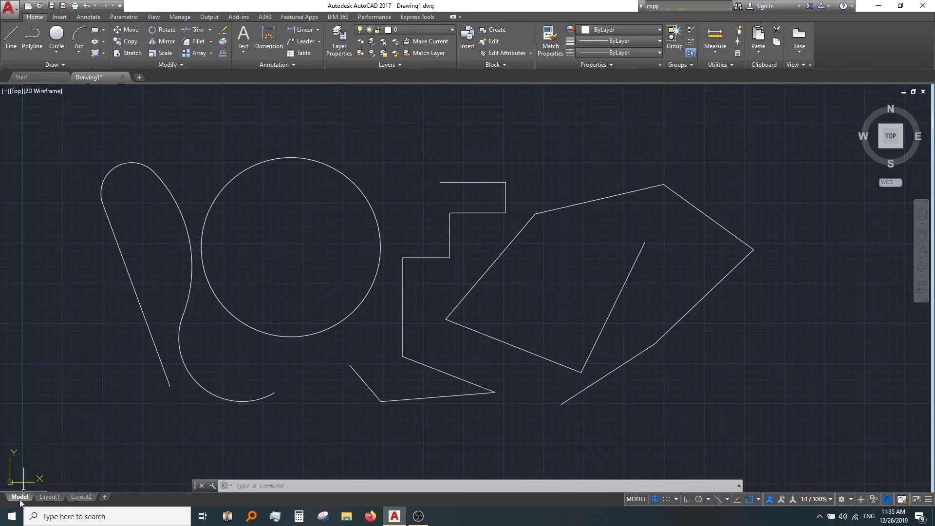
pyautogui.click(50, 497)
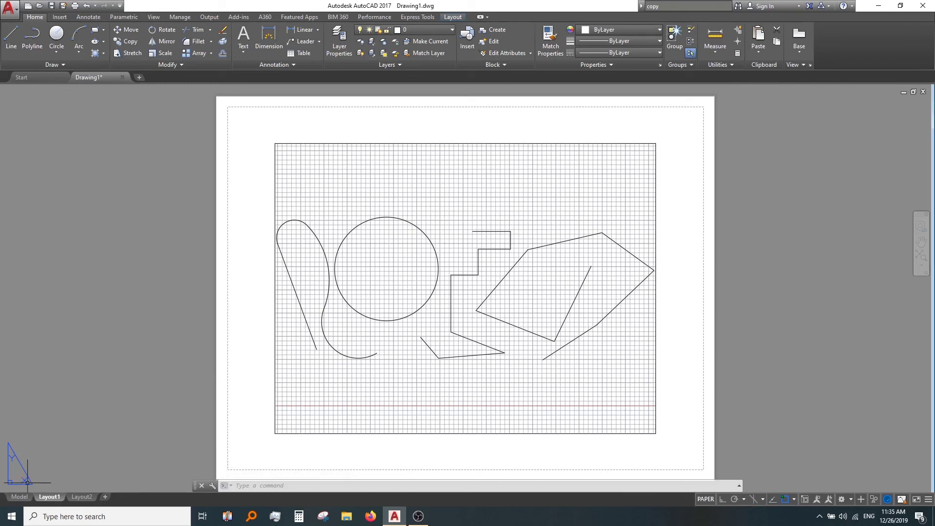
pyautogui.click(18, 497)
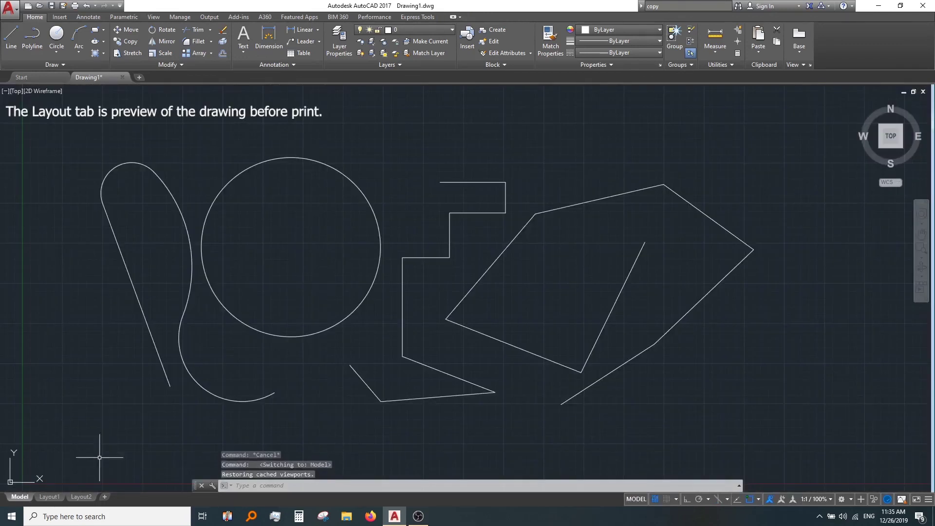